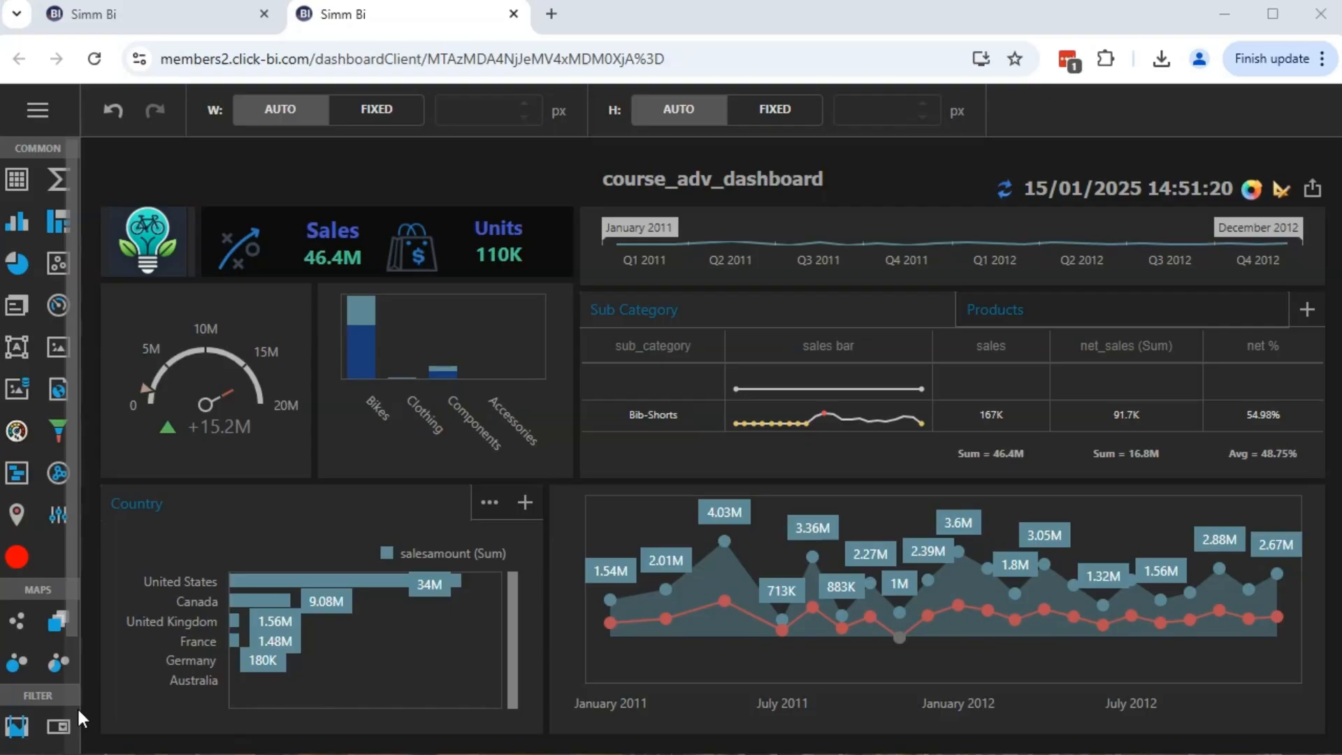
Add a grid below the area chart and extend its upper edge to make it taller.
click(22, 189)
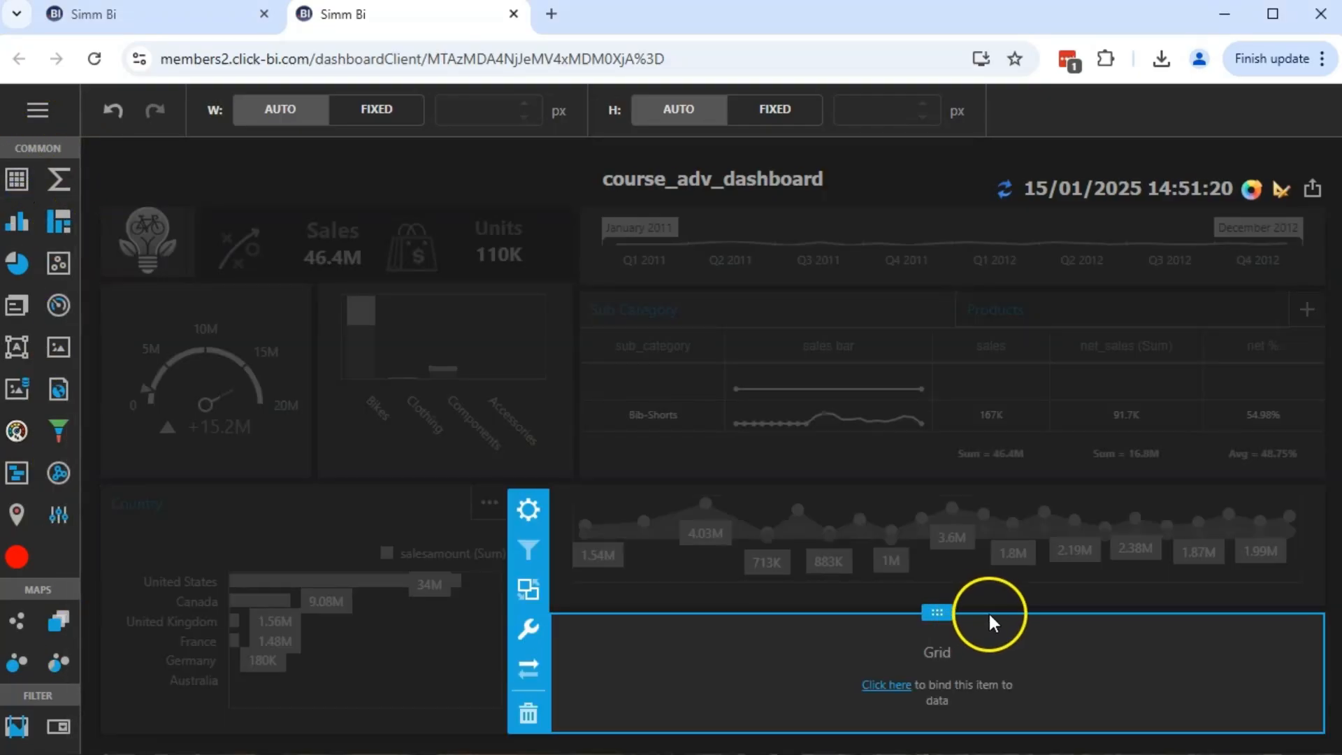
drag(989, 609, 979, 523)
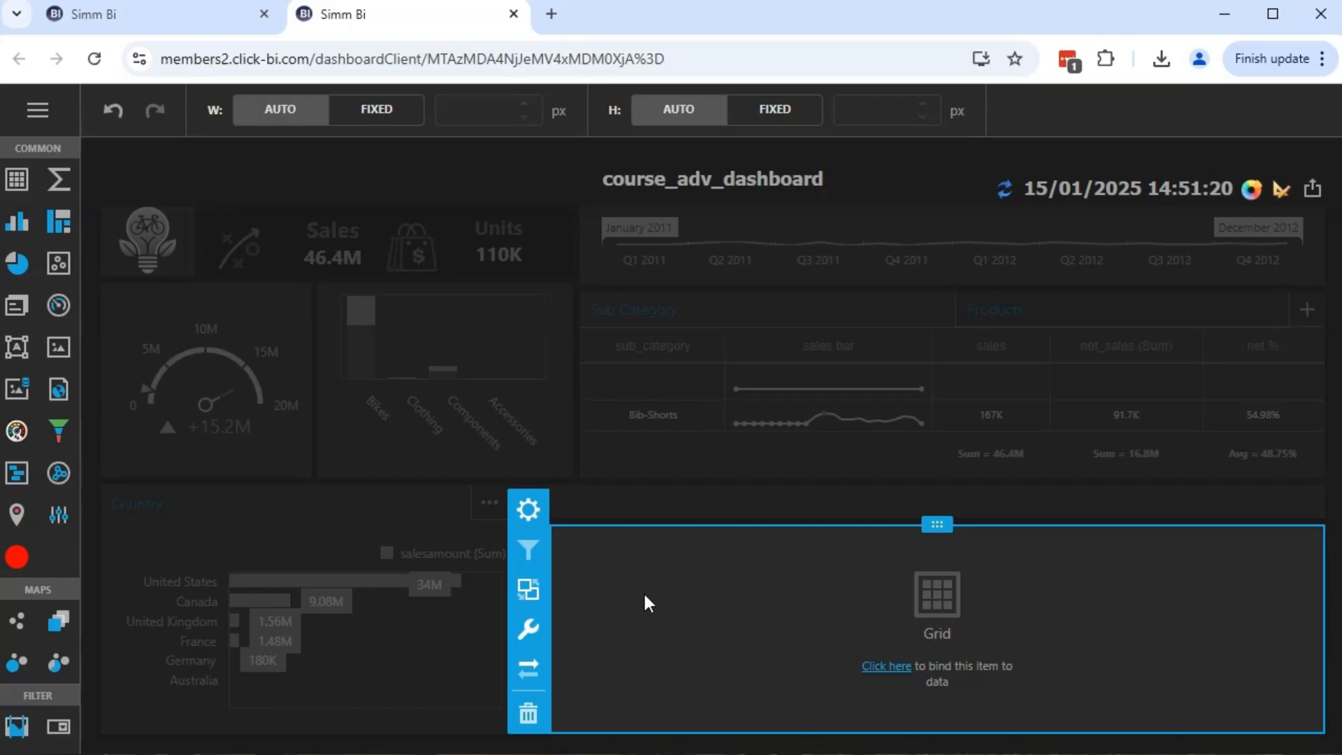
Bind the country and englishproductcategoryname fields as the new grid's first two columns.
click(530, 512)
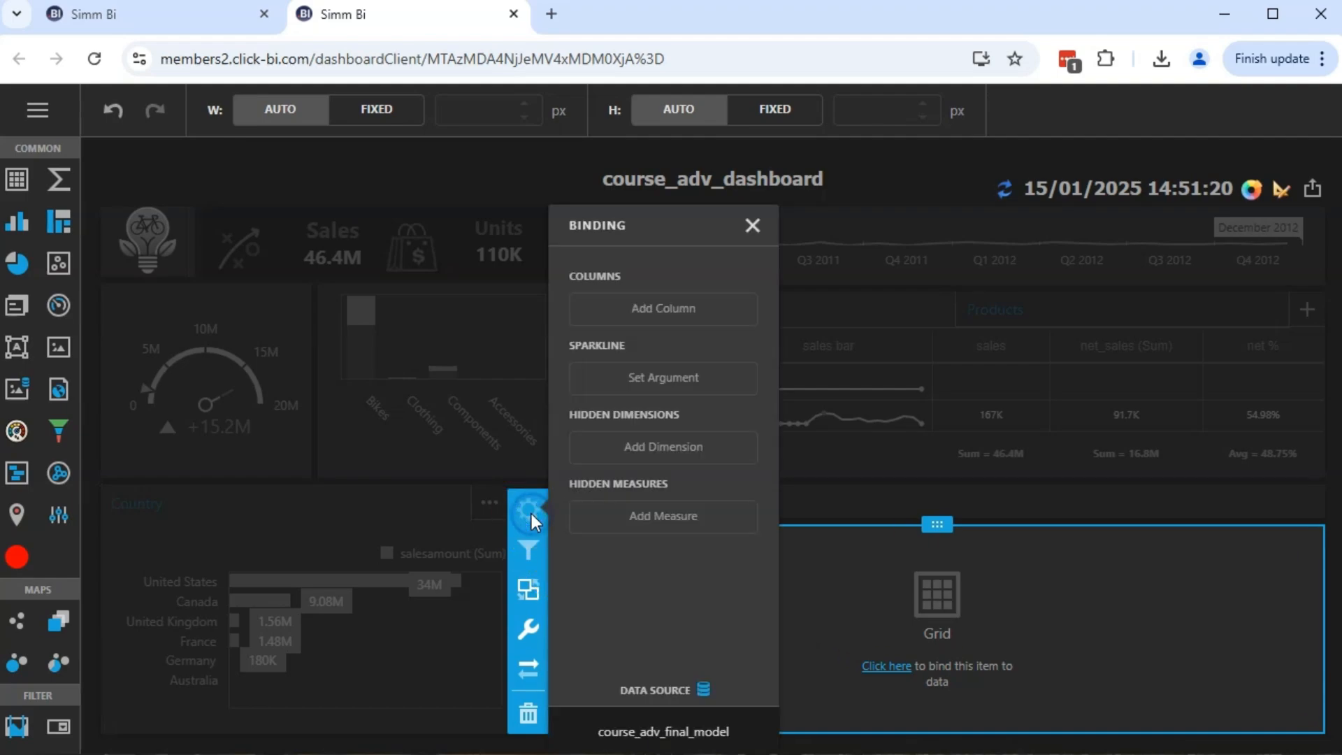
click(687, 312)
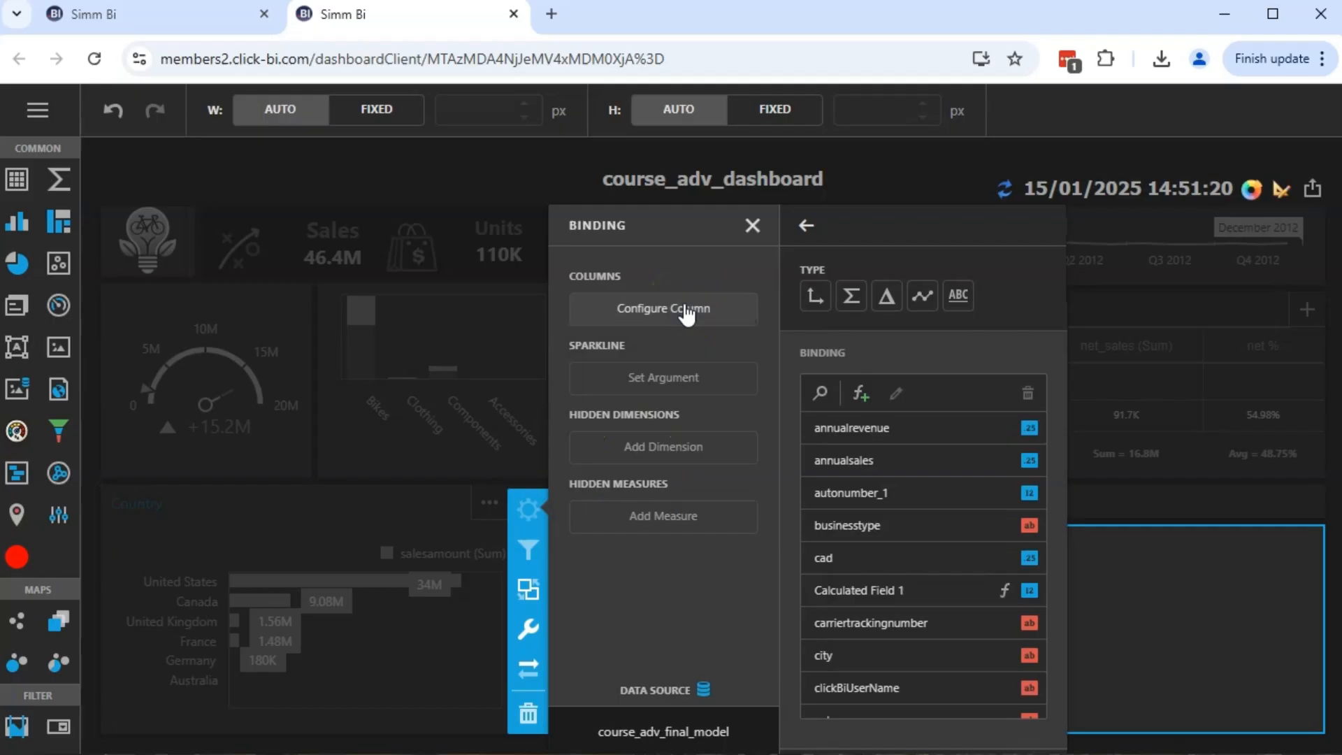
click(812, 396)
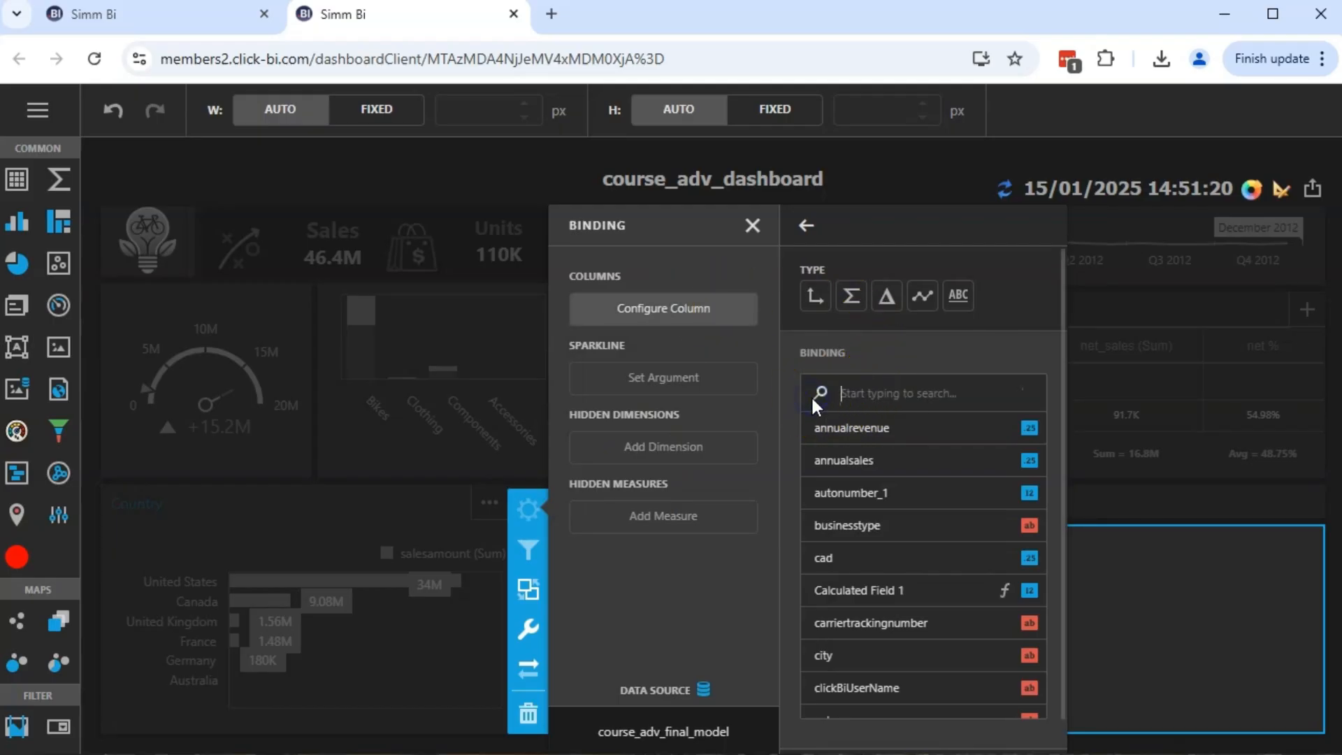
text(cou)
click(873, 429)
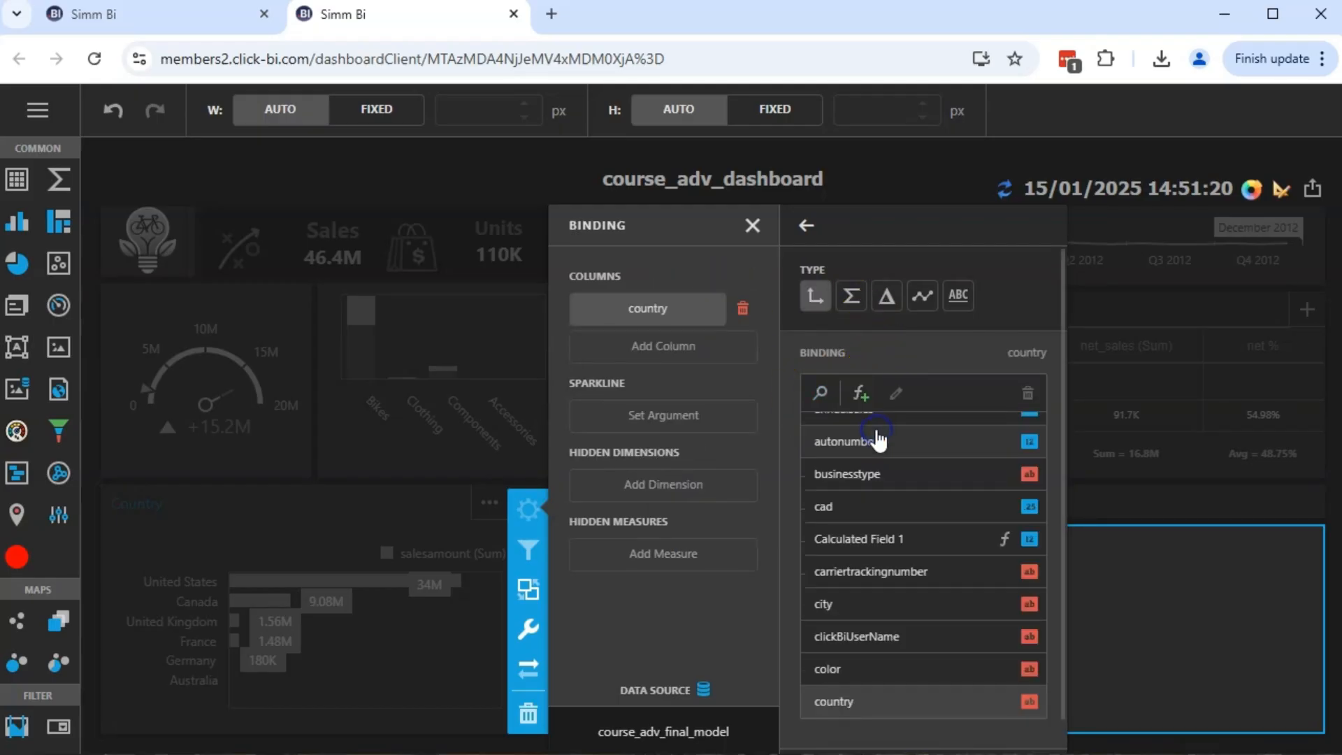
click(685, 369)
click(818, 395)
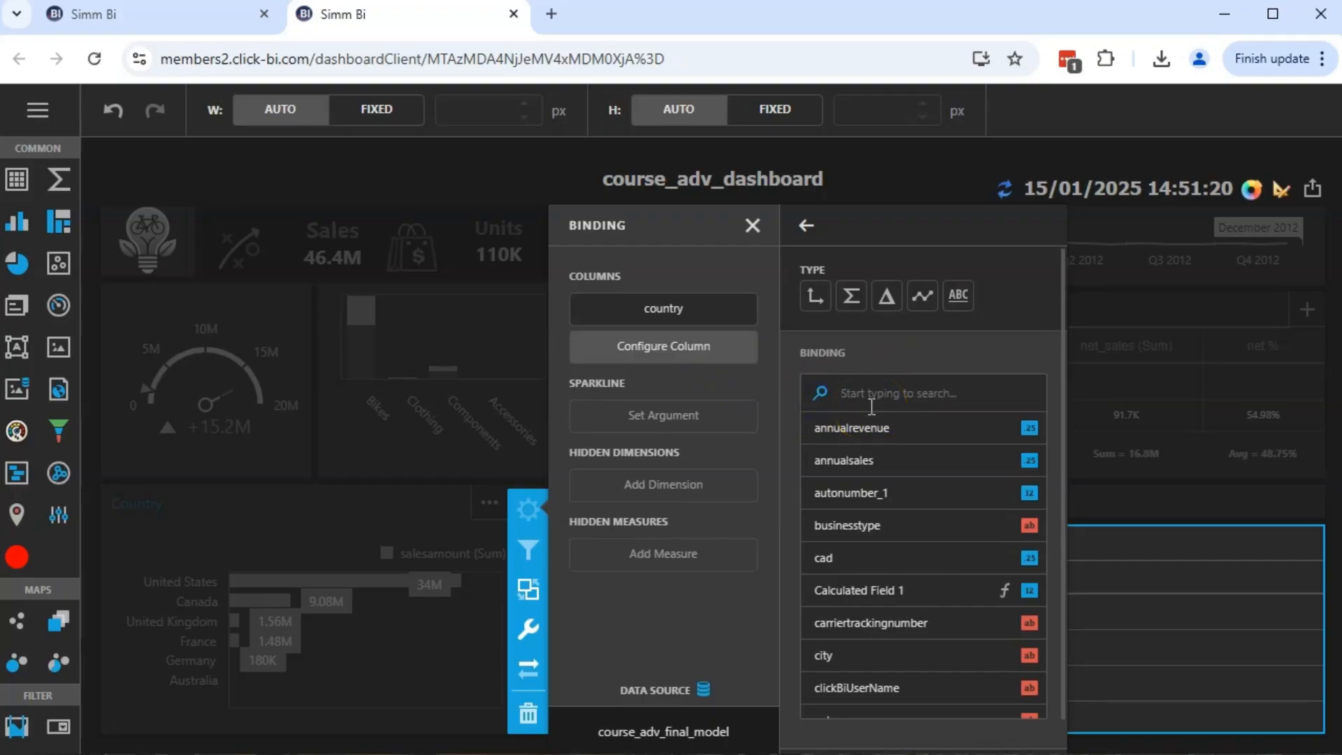
text(category)
click(944, 430)
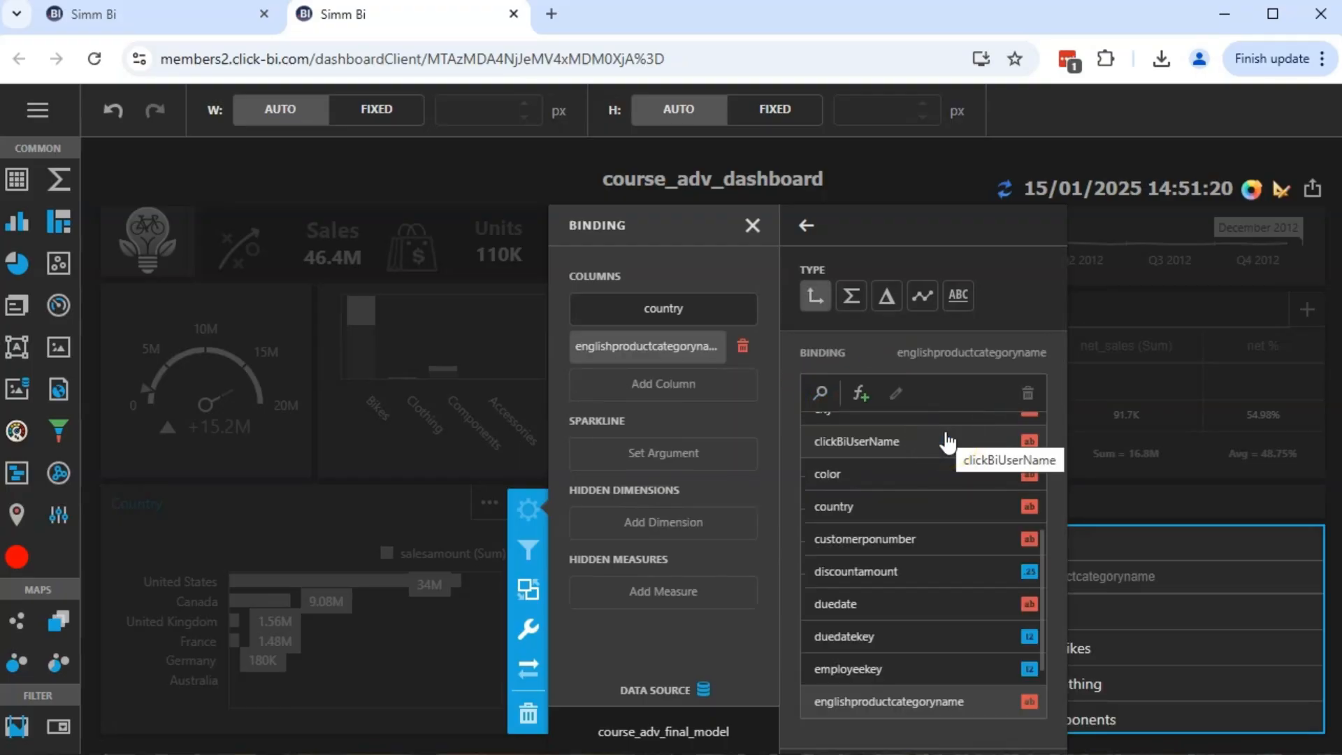
Add salesamount (Sum) as the grid's third column and look over the grid rows.
click(720, 384)
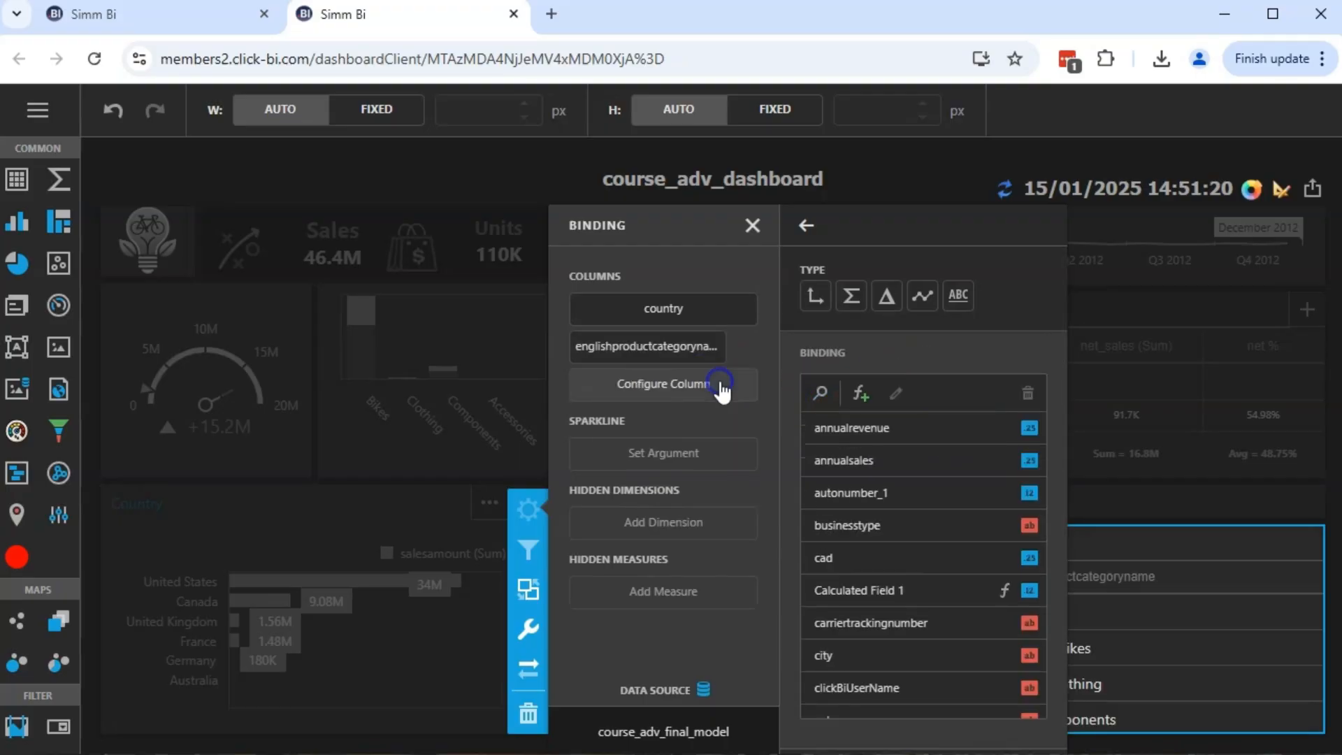
click(822, 393)
text(sales)
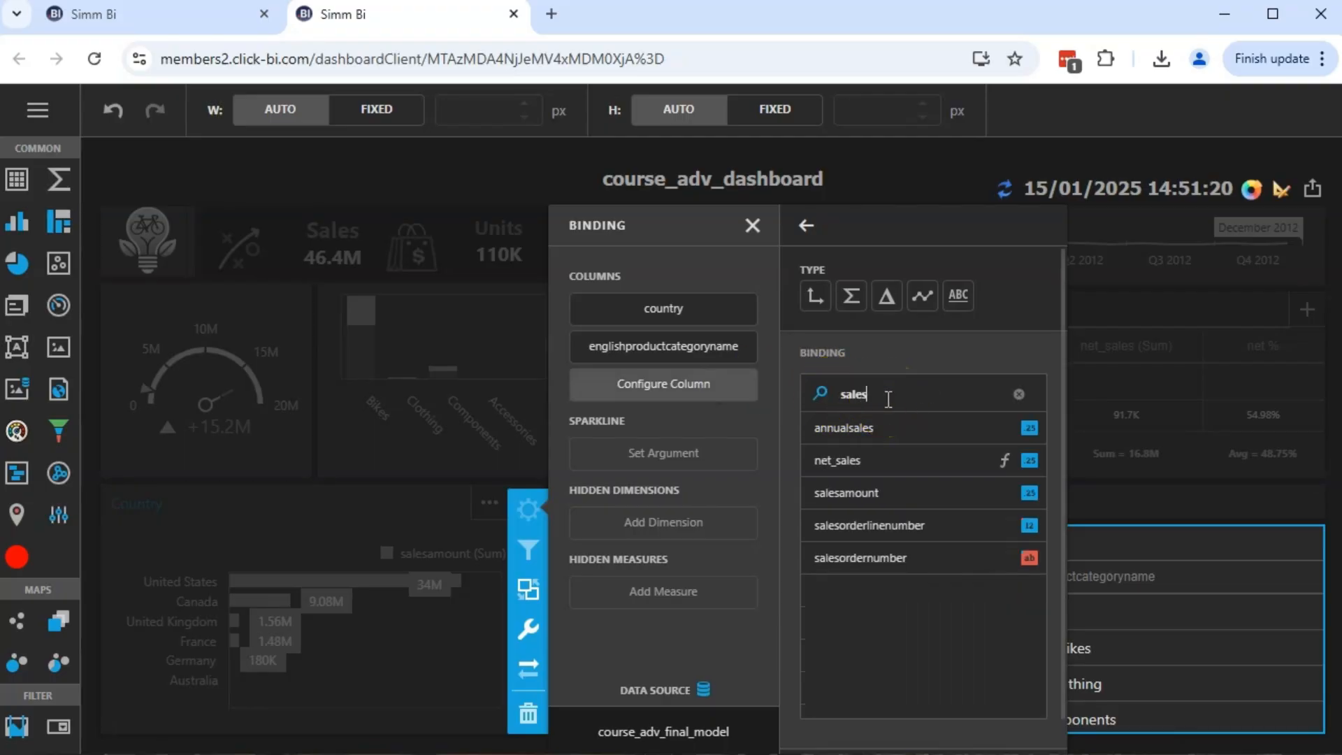
click(860, 494)
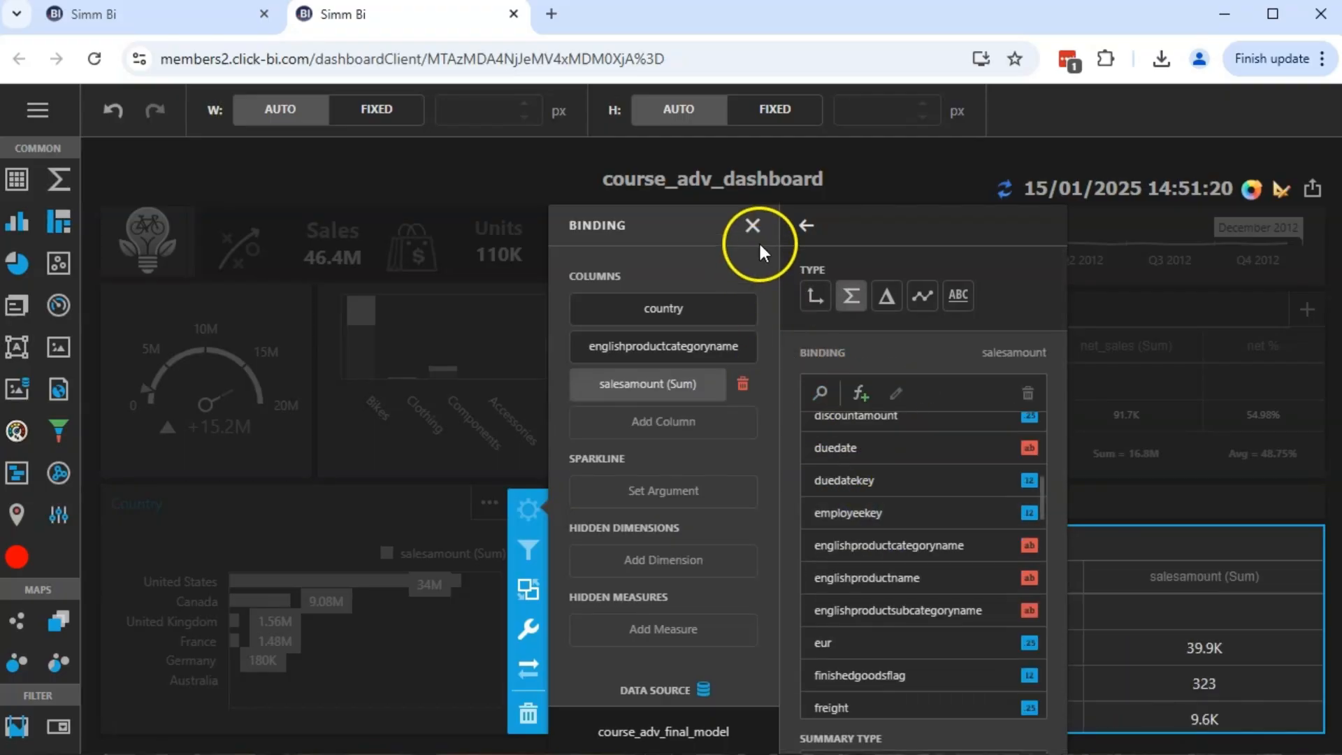
click(754, 226)
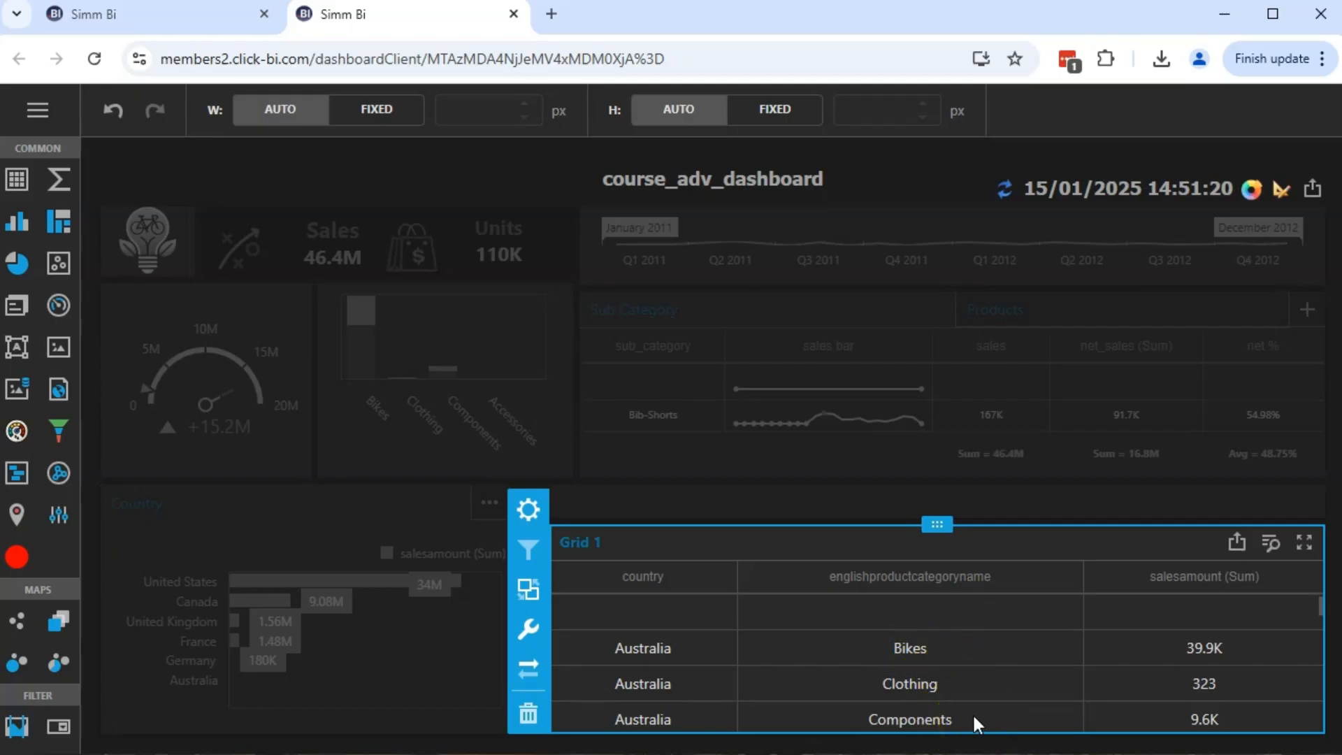
scroll(1143, 684, down, 2)
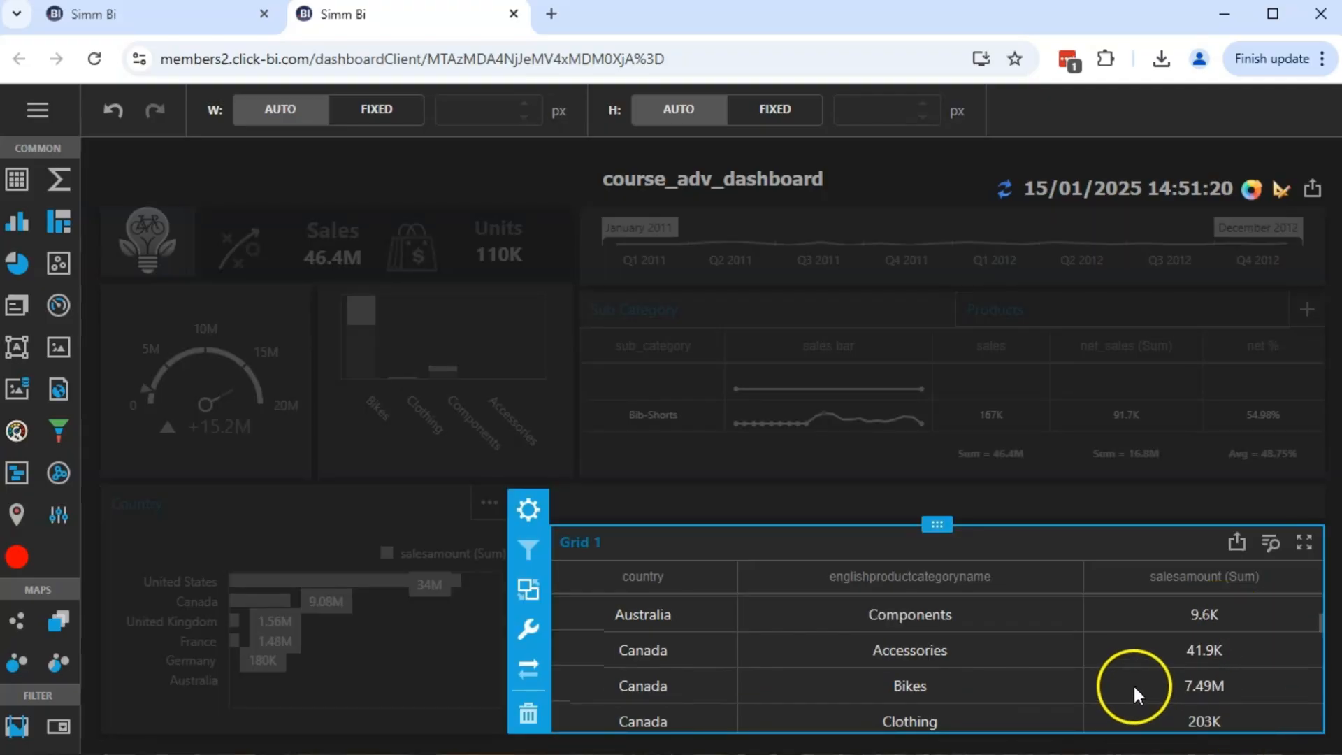
scroll(1133, 684, up, 2)
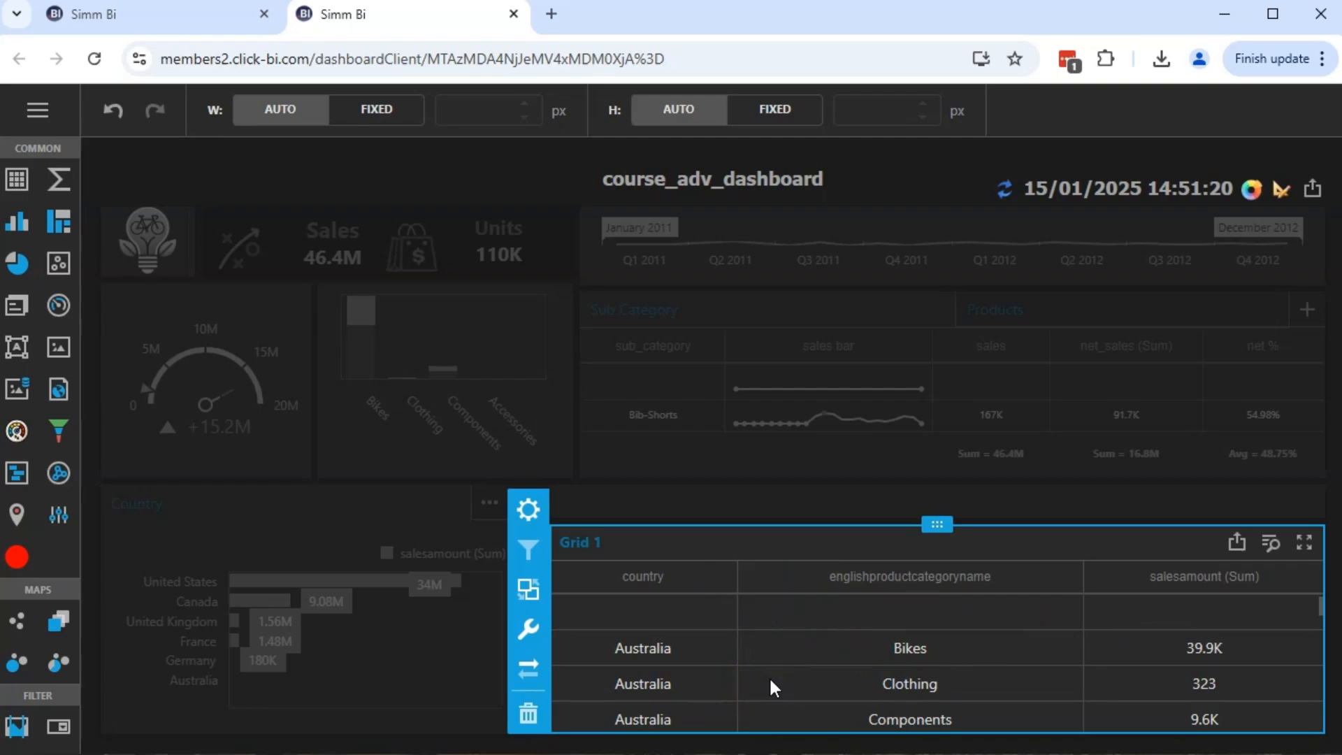
Create a calculated field for another grid column and name it "sales by country".
click(536, 513)
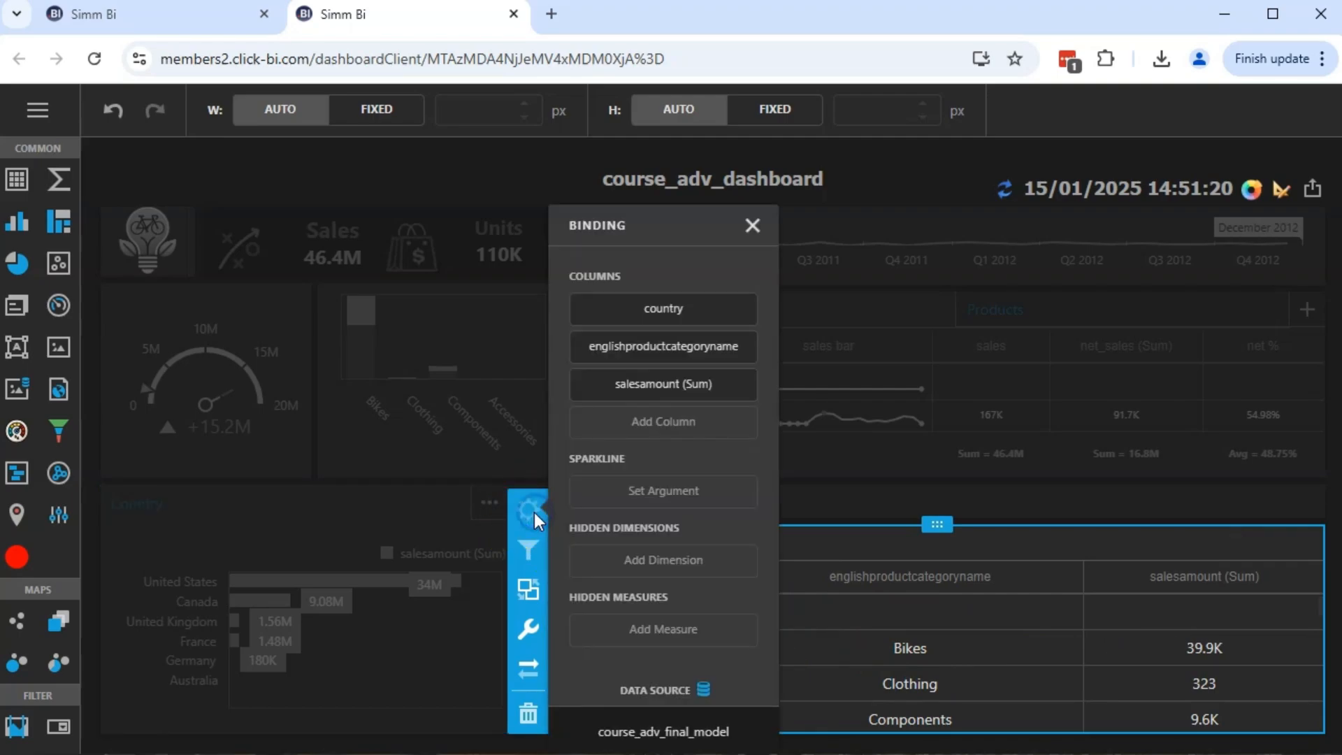
click(678, 428)
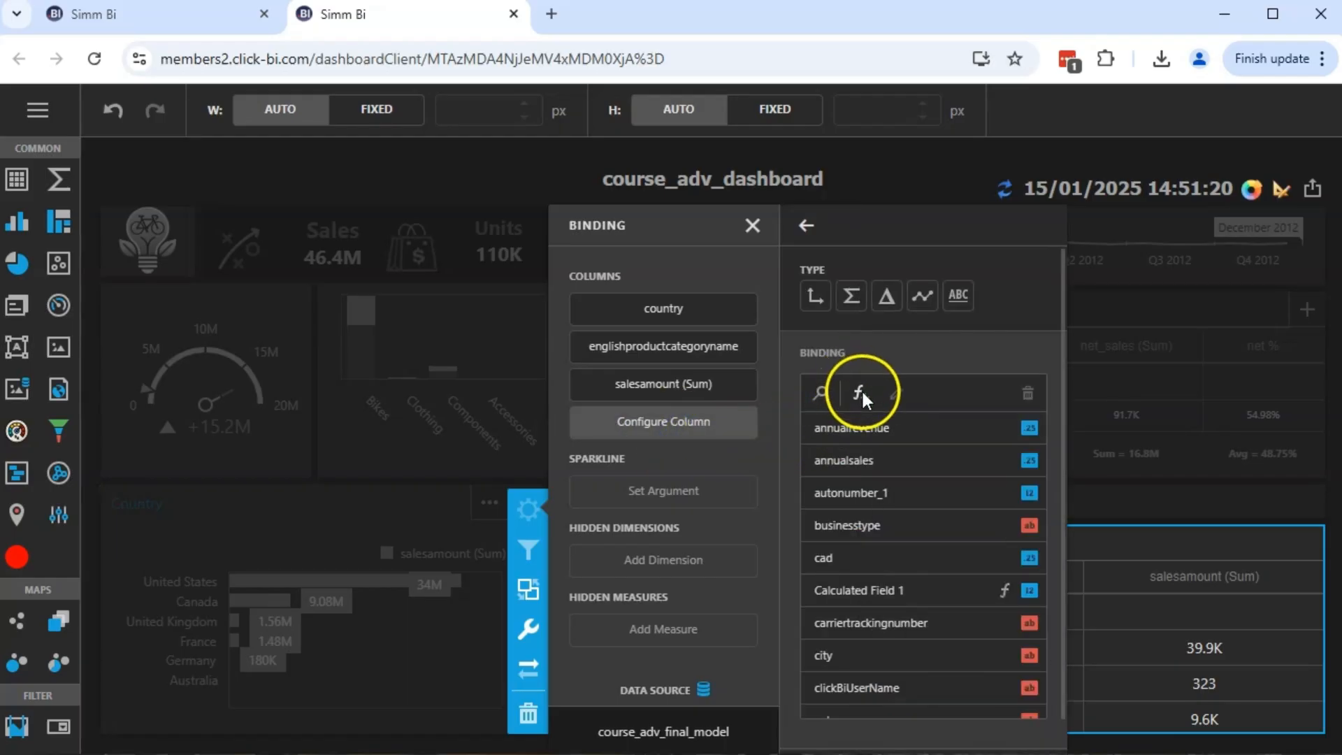
click(863, 394)
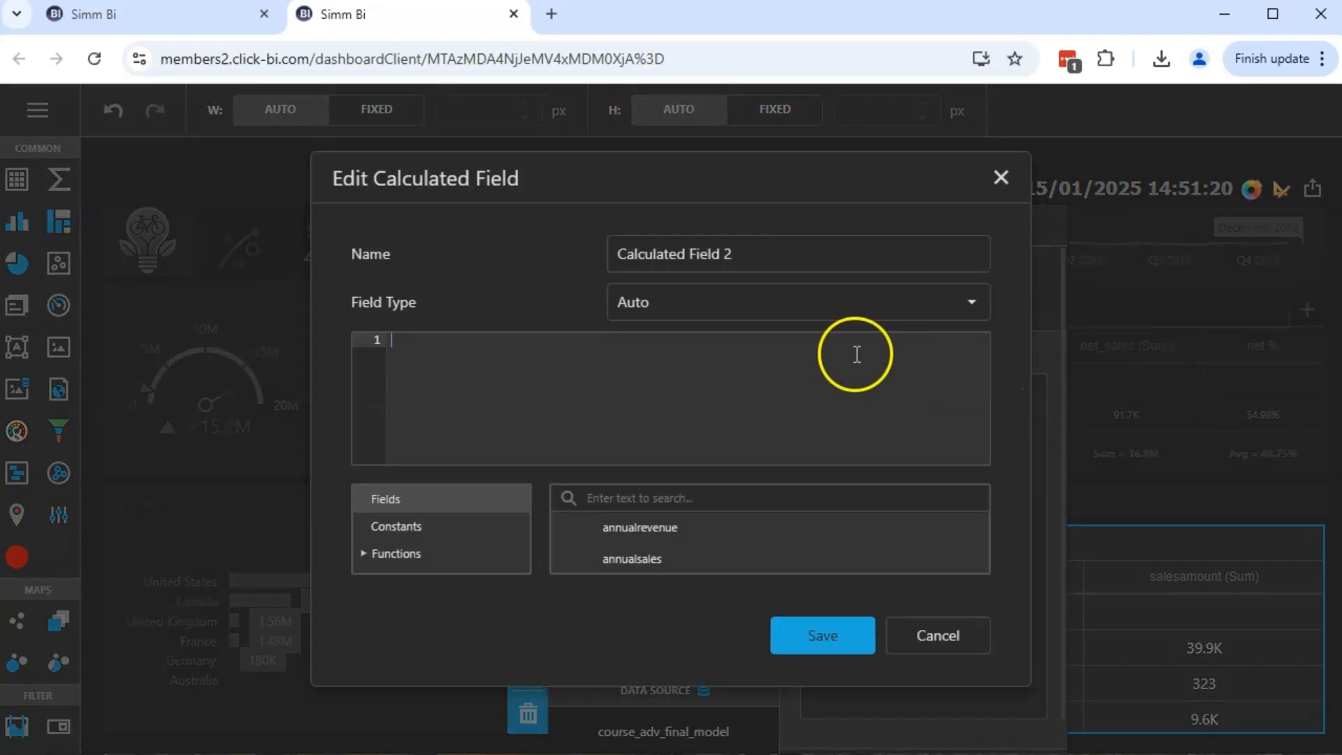
click(748, 252)
drag(749, 251, 550, 249)
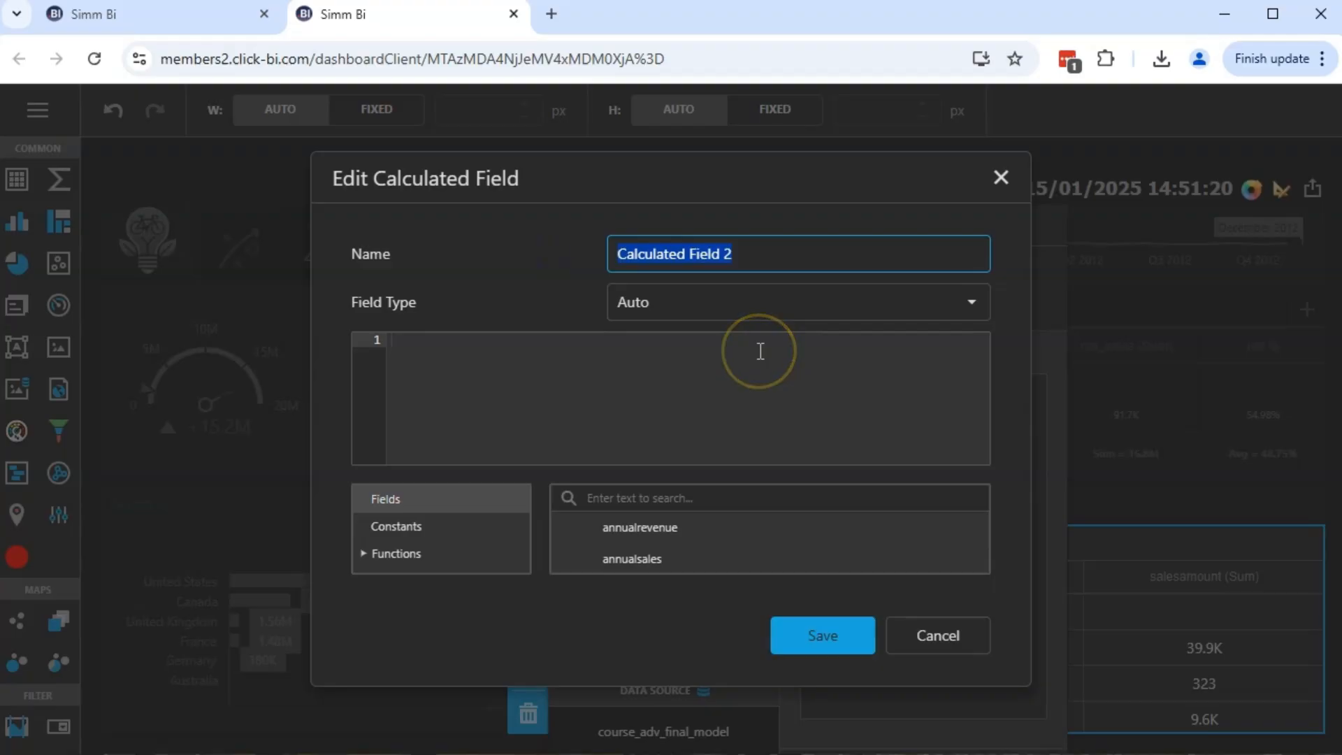
text(sales )
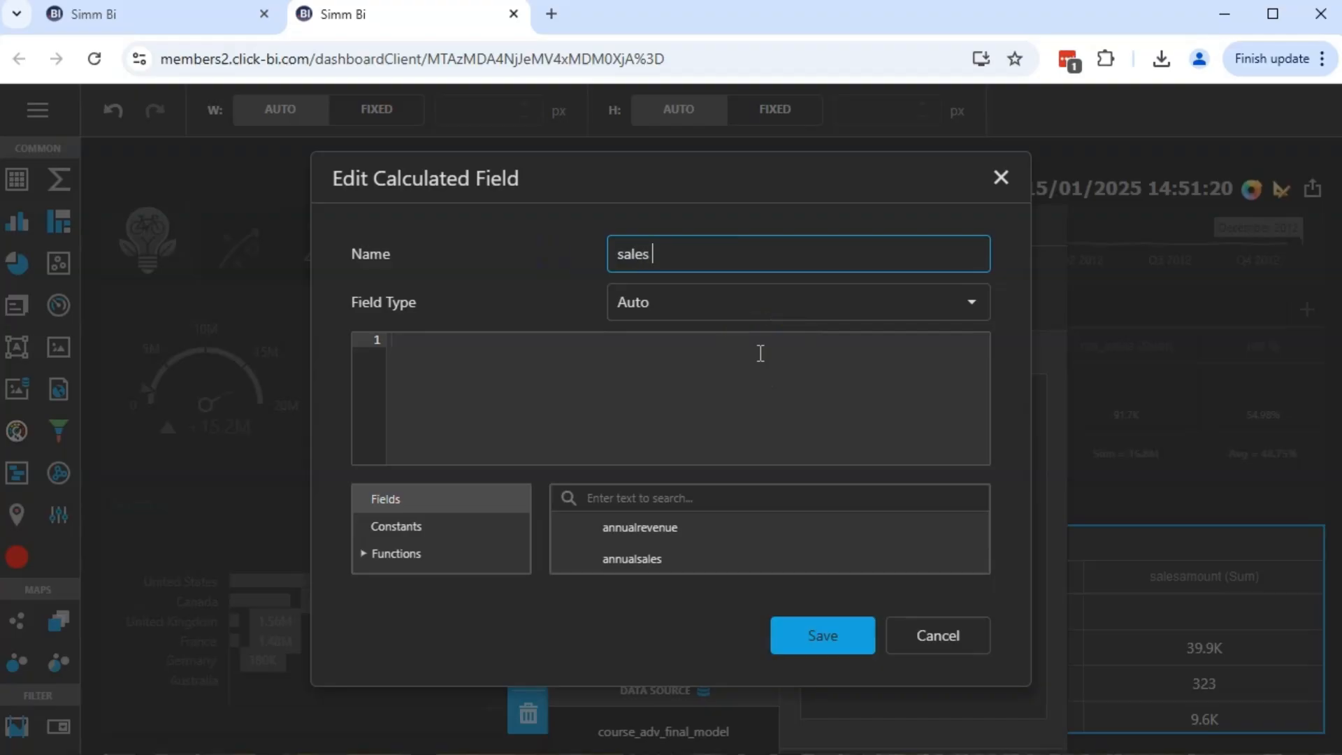
text(by country)
Insert the aggr() function into the calculated field's expression and read its syntax description.
click(629, 380)
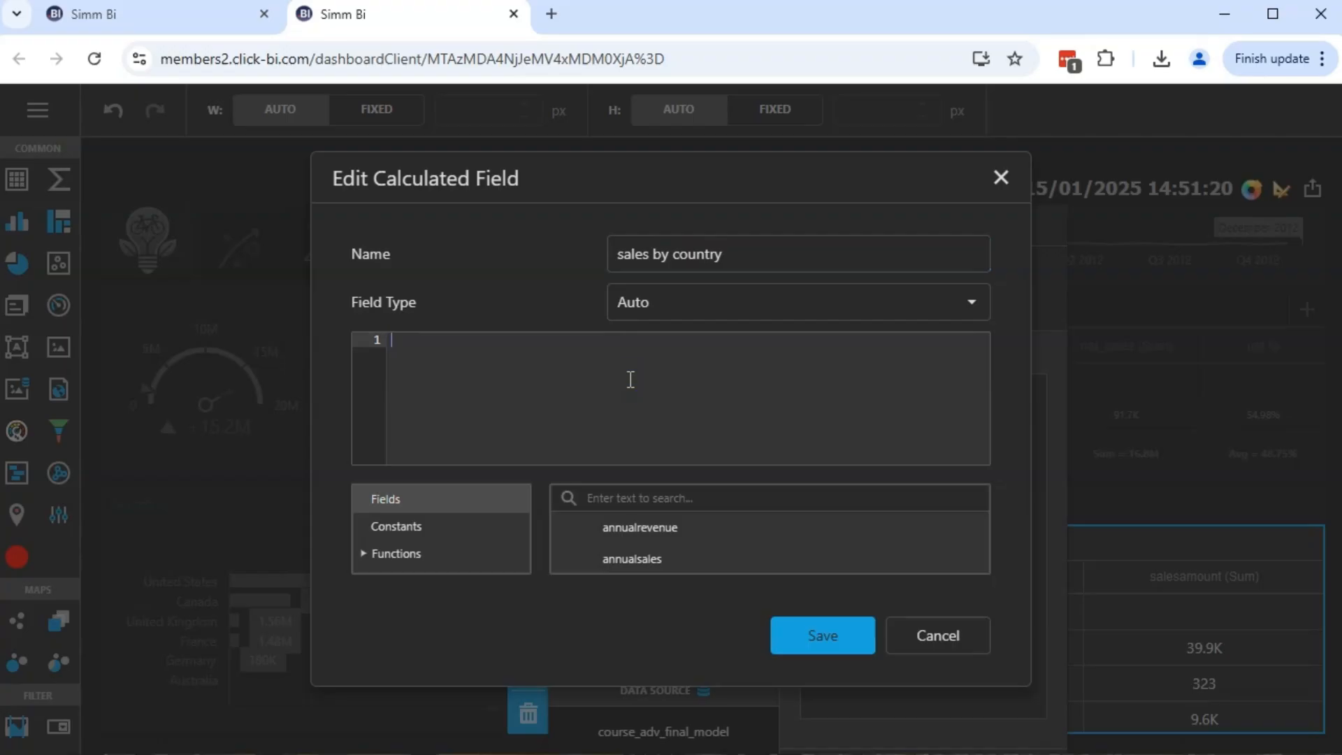
text(ag)
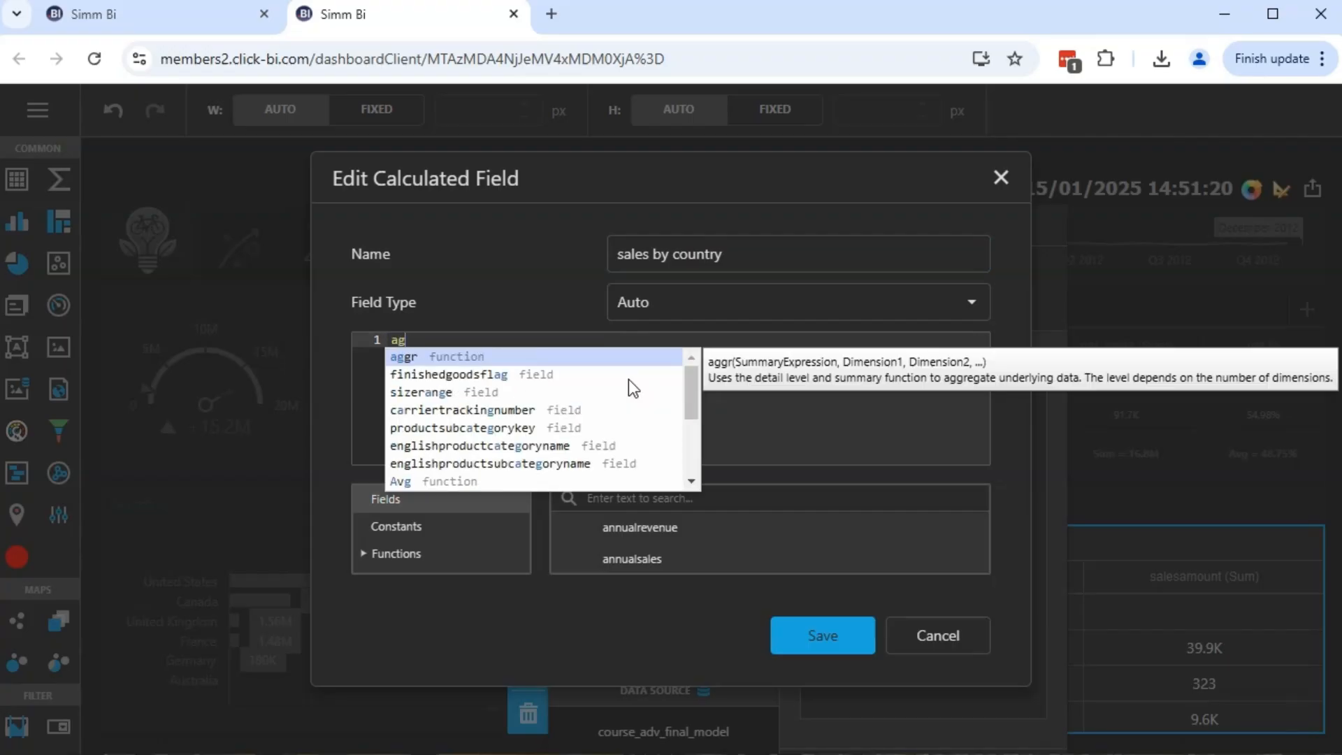
click(412, 358)
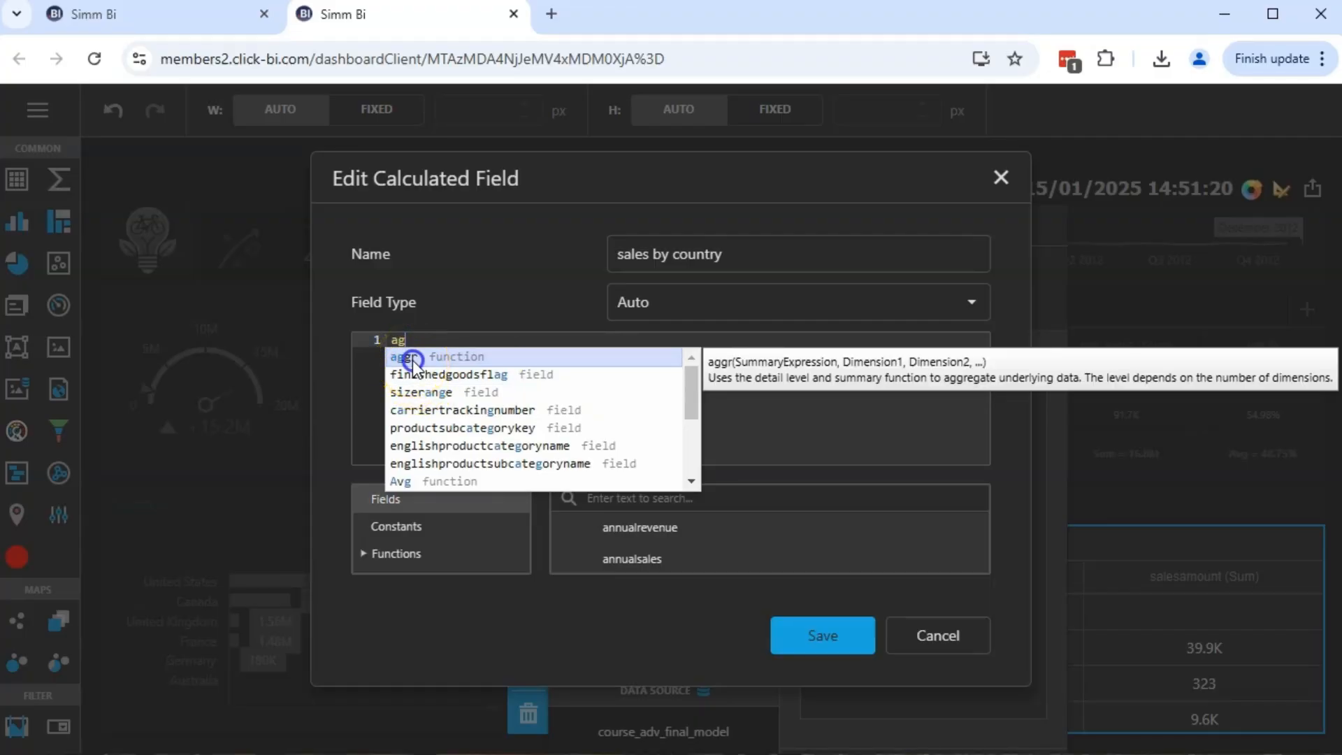
click(413, 359)
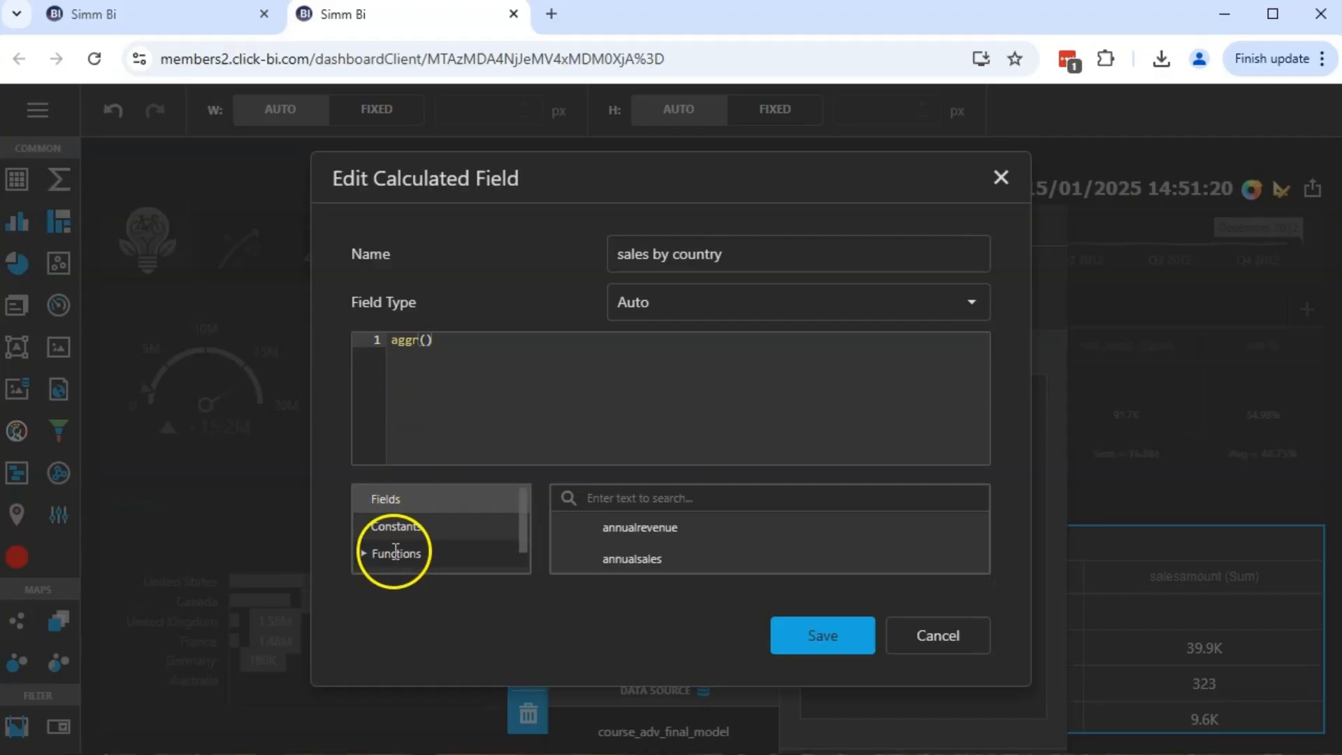
click(362, 554)
click(571, 531)
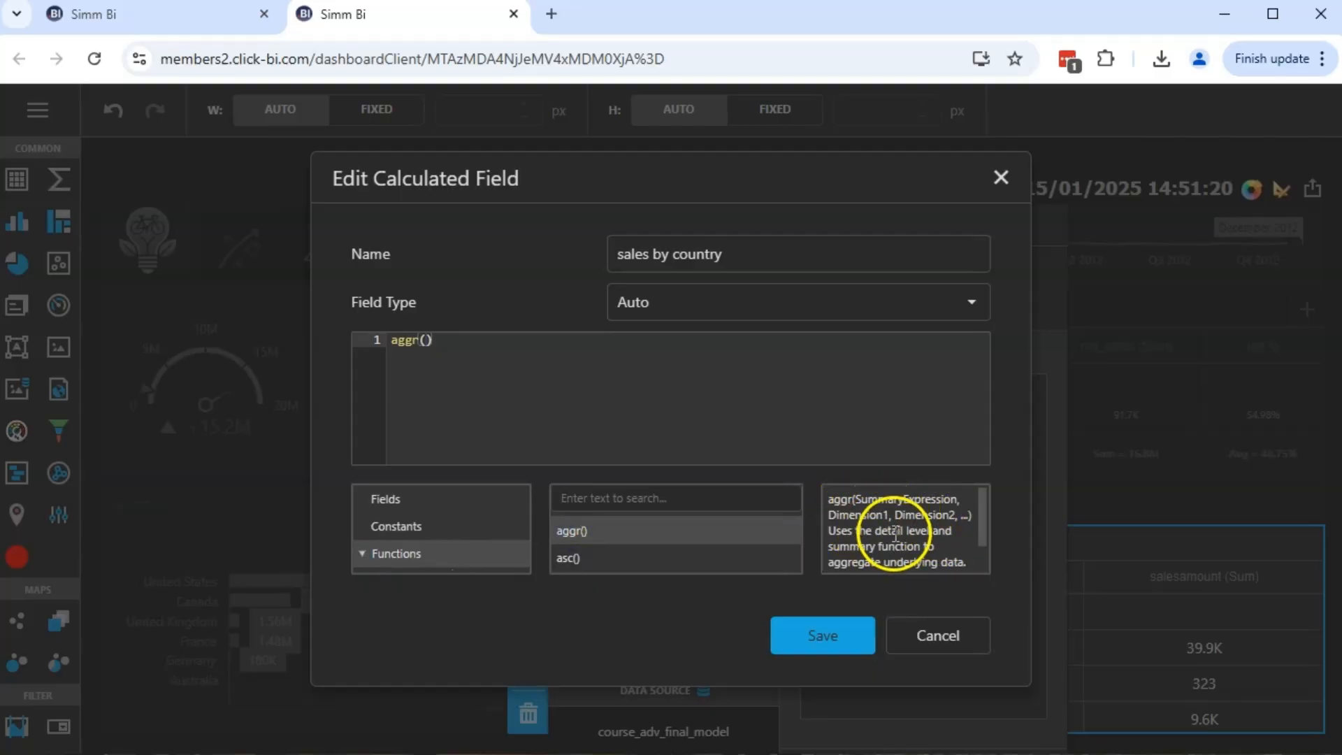
mouse_move(958, 500)
mouse_down()
mouse_move(856, 492)
mouse_move(838, 516)
mouse_move(961, 514)
mouse_up()
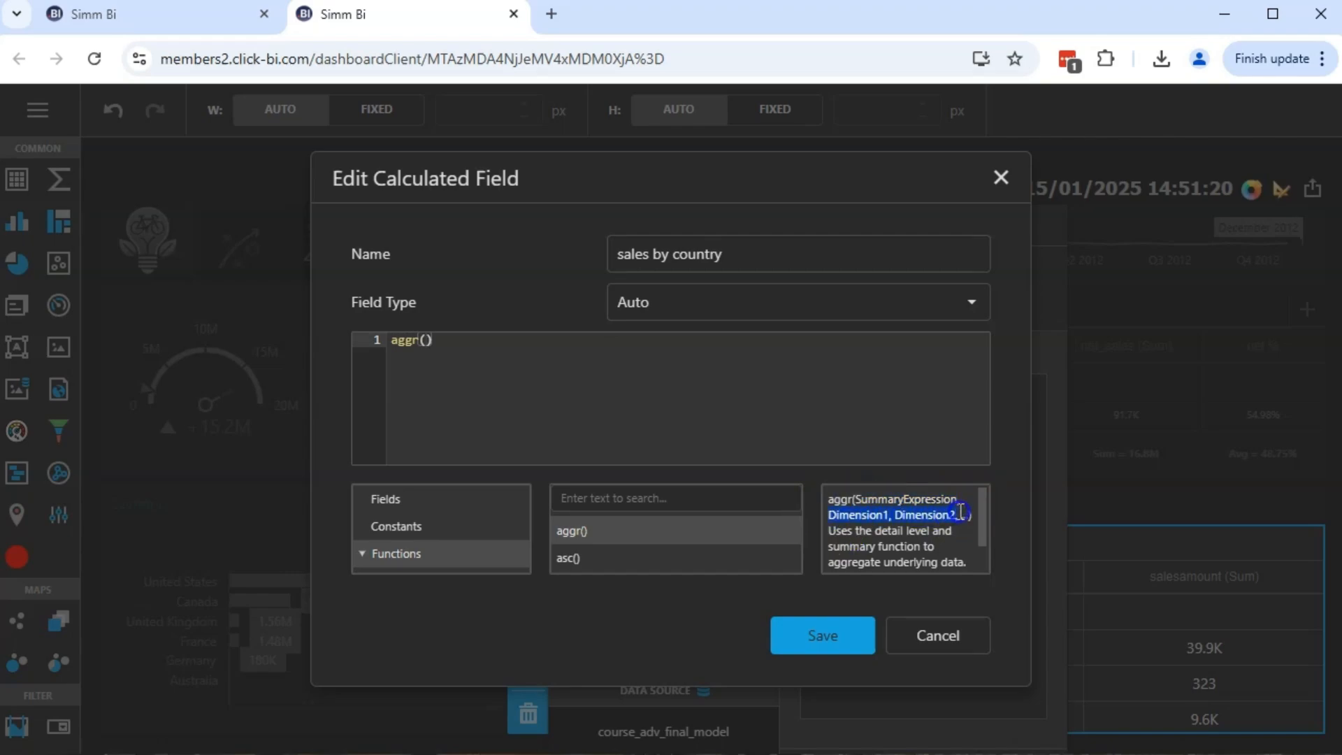
click(960, 513)
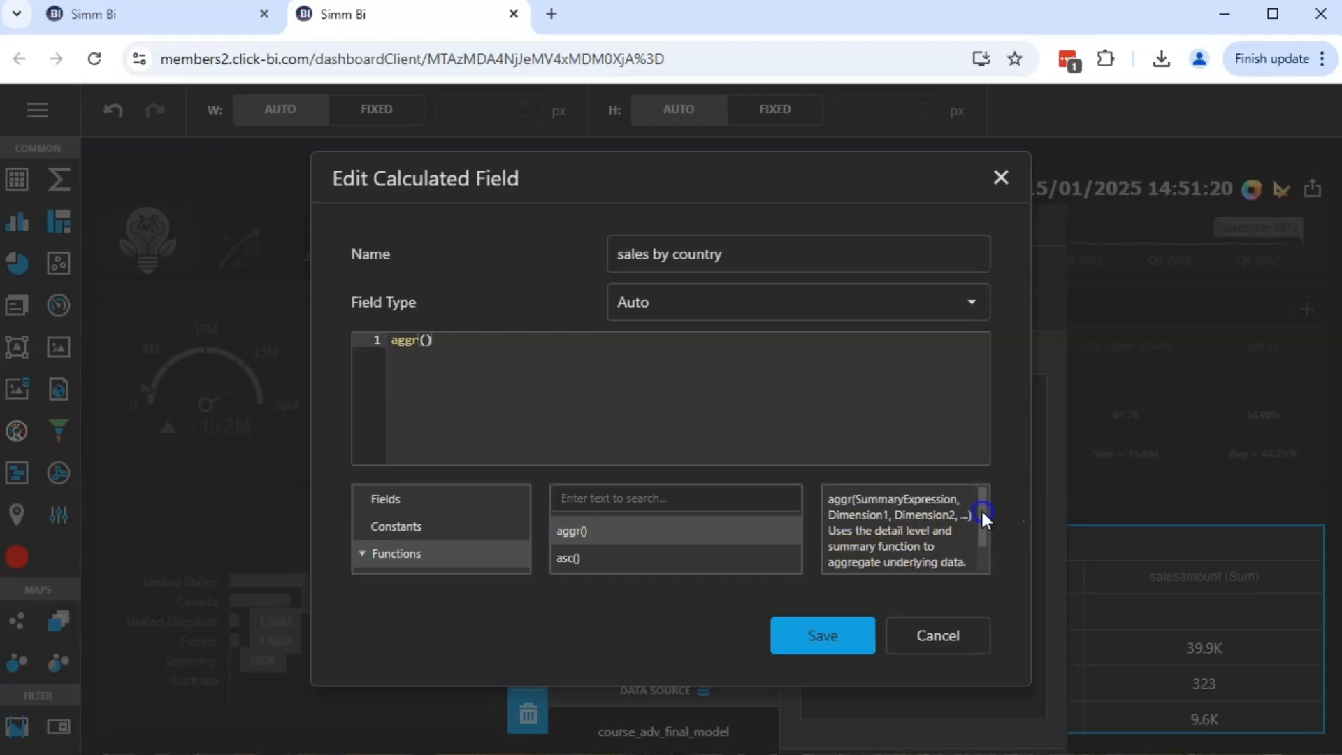
drag(981, 517, 979, 557)
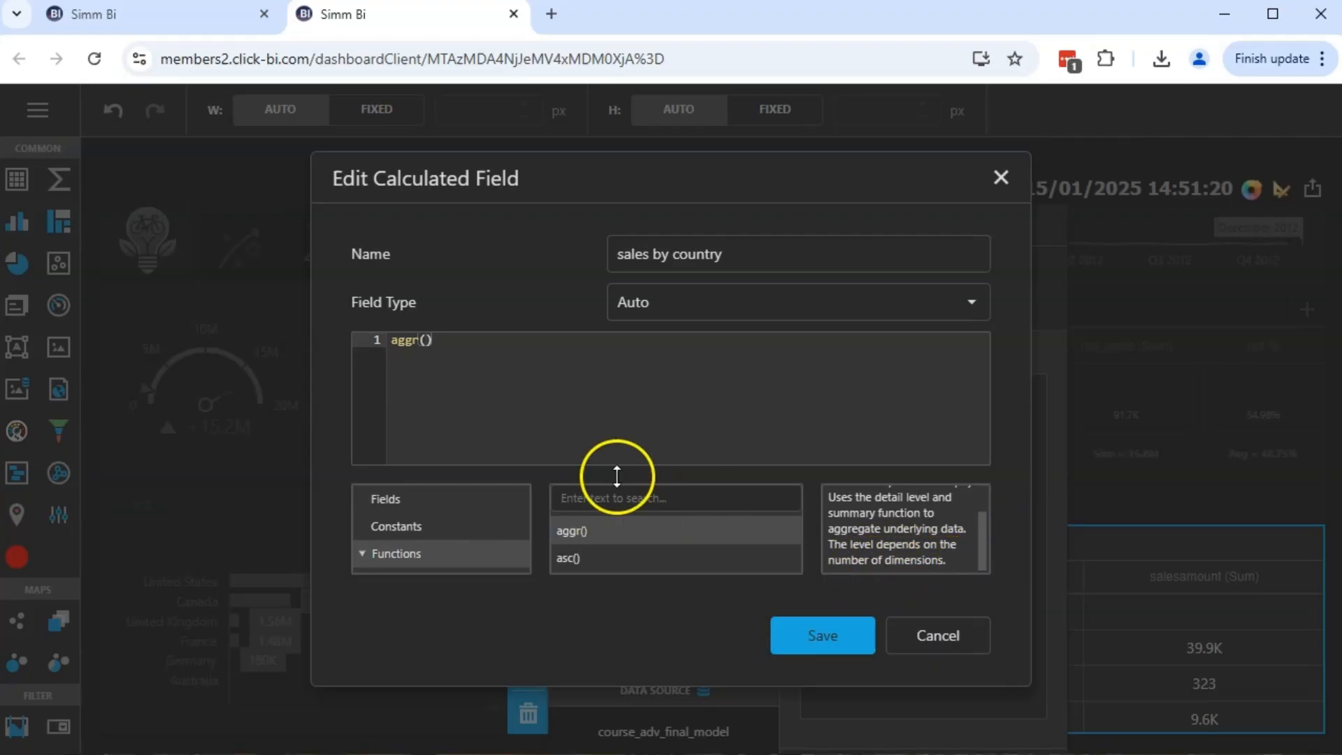
Set Sum([salesamount]) as the summary expression inside aggr().
click(426, 340)
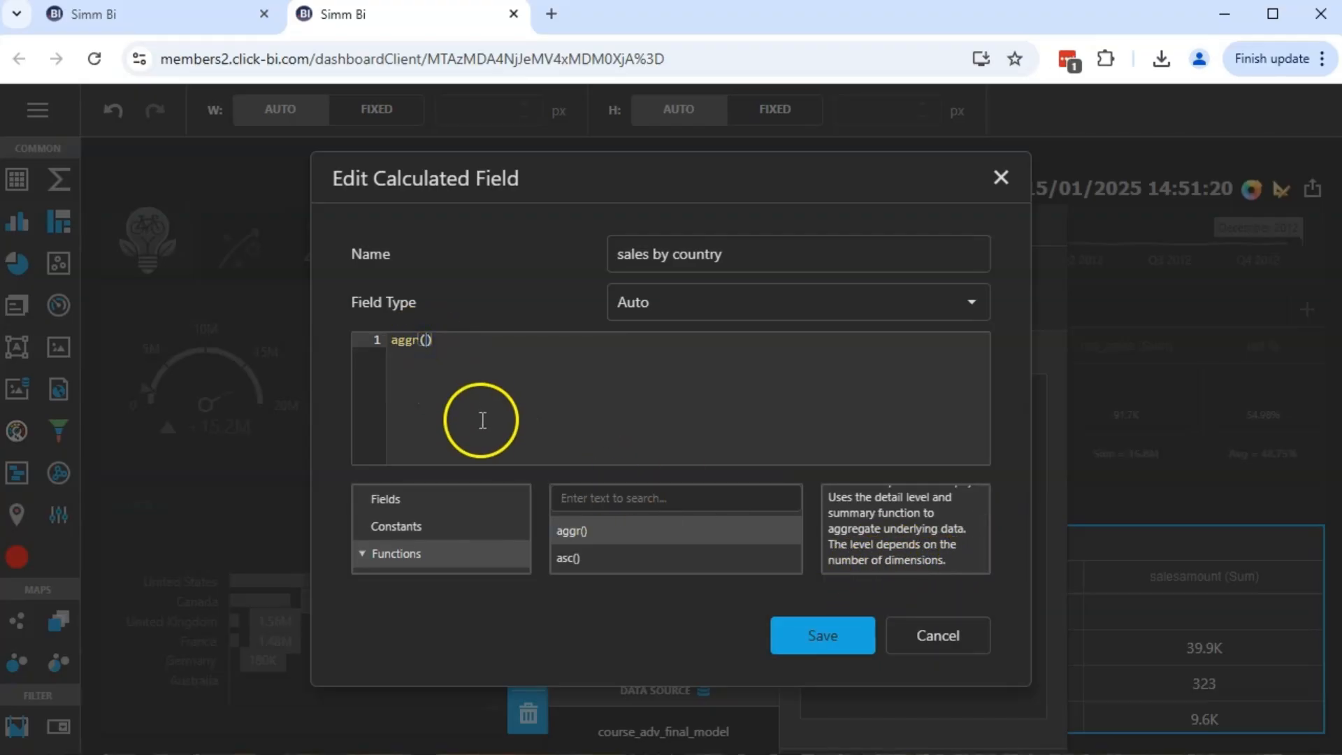
click(420, 502)
click(426, 340)
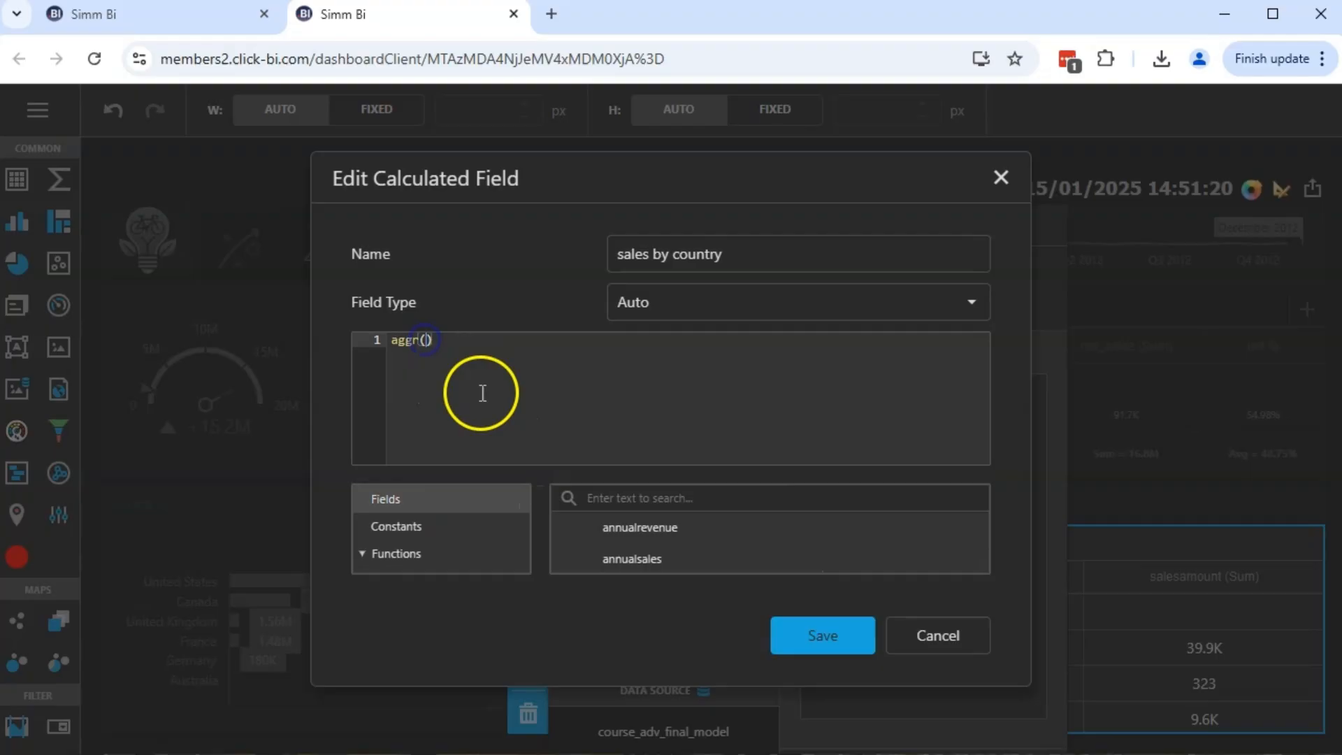
text(sum)
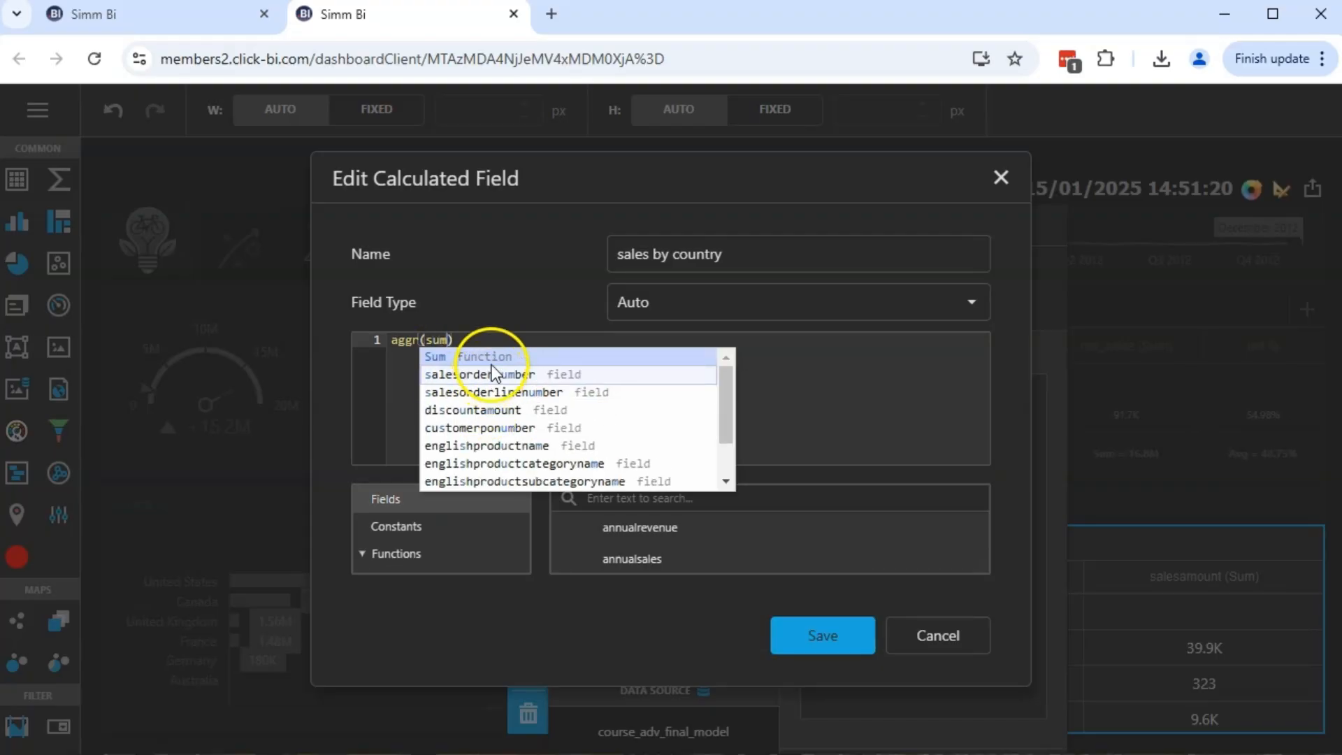
click(489, 355)
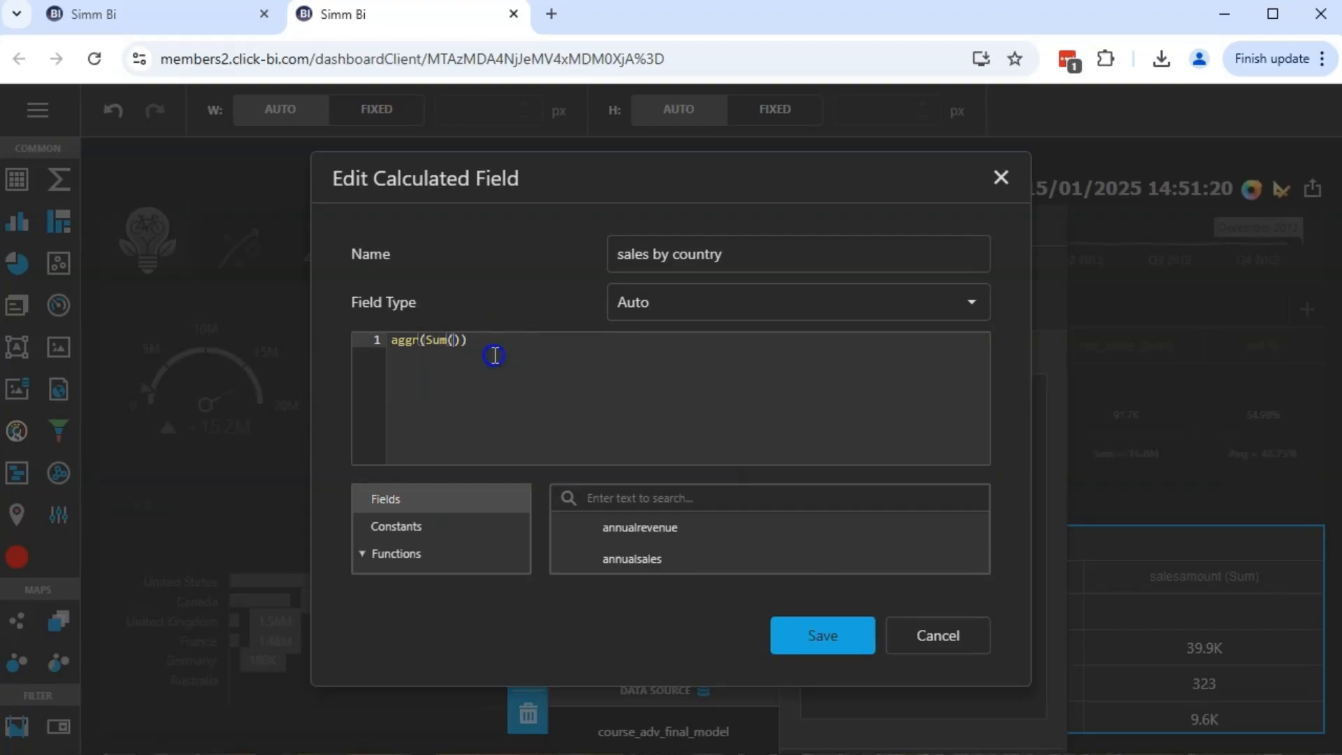
click(606, 499)
text(salesa)
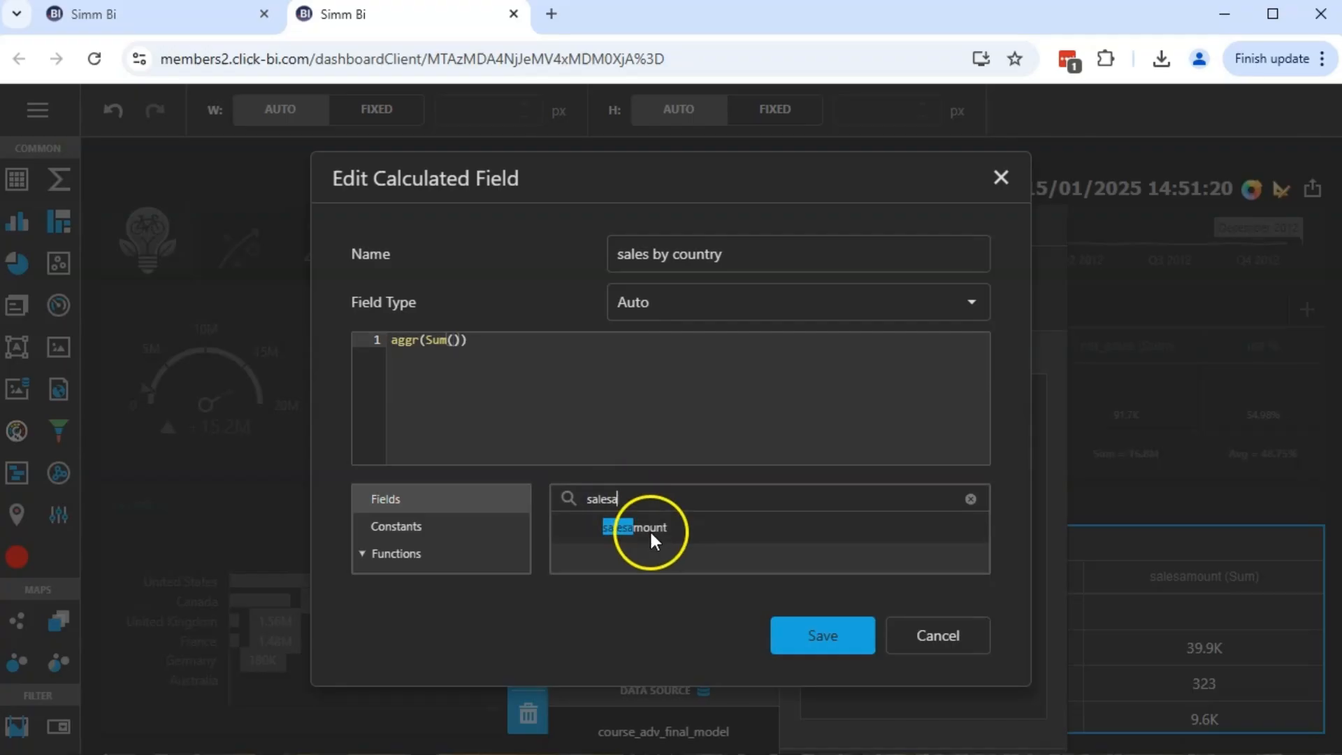
double_click(651, 532)
click(470, 381)
click(568, 343)
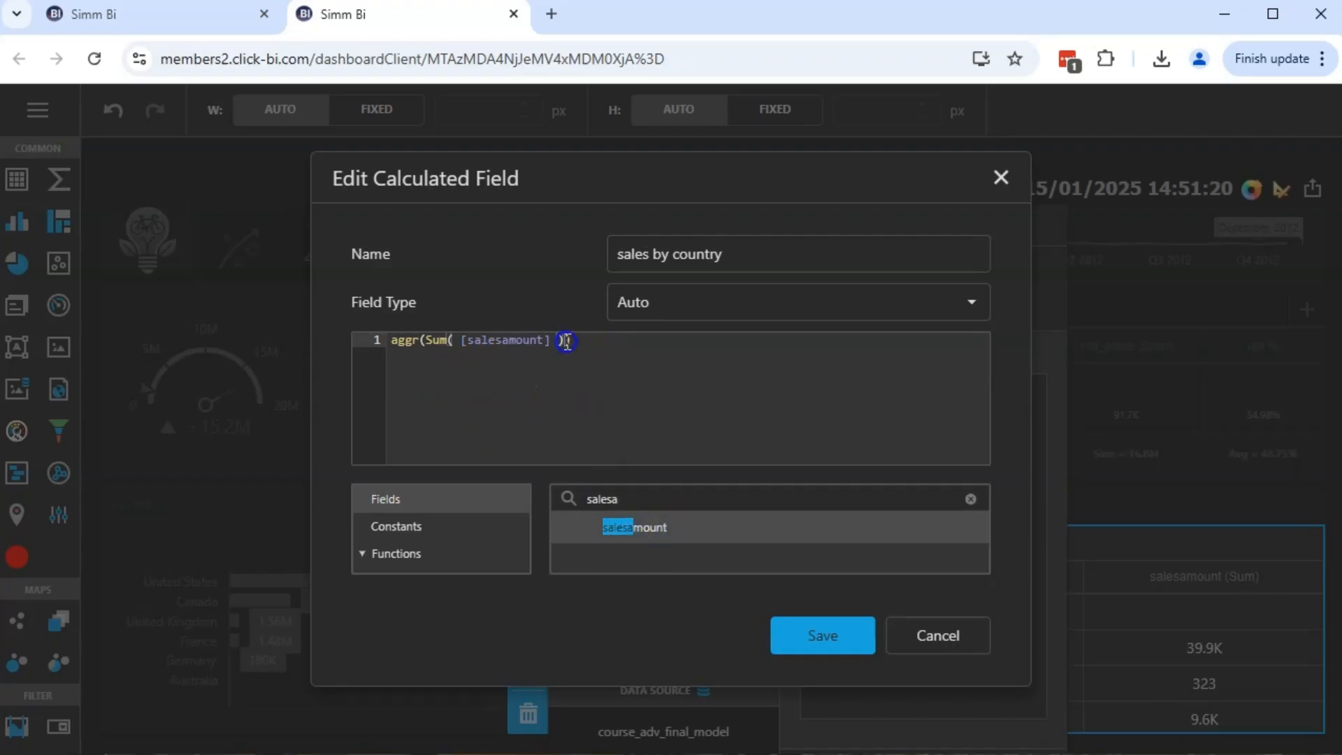
Add [country] as the dimension after the Sum expression inside aggr().
text(,)
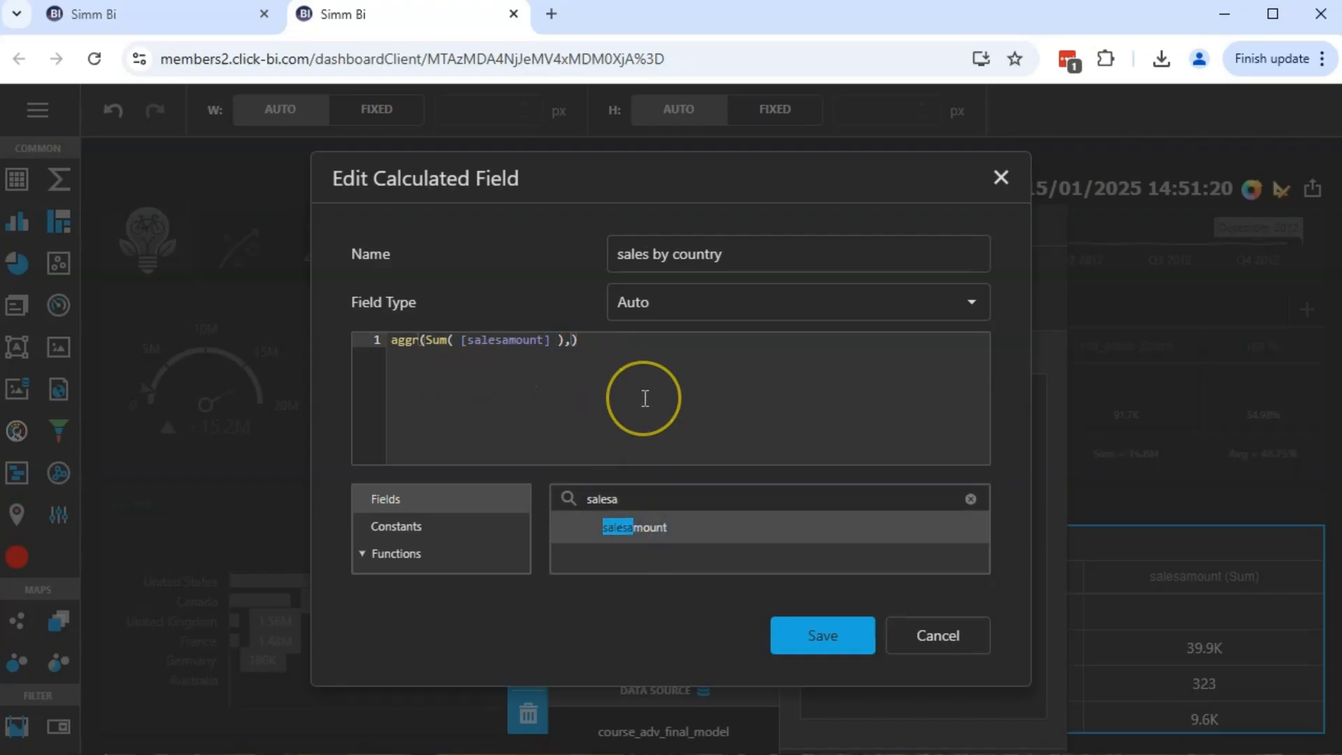
drag(627, 500, 574, 496)
text(c)
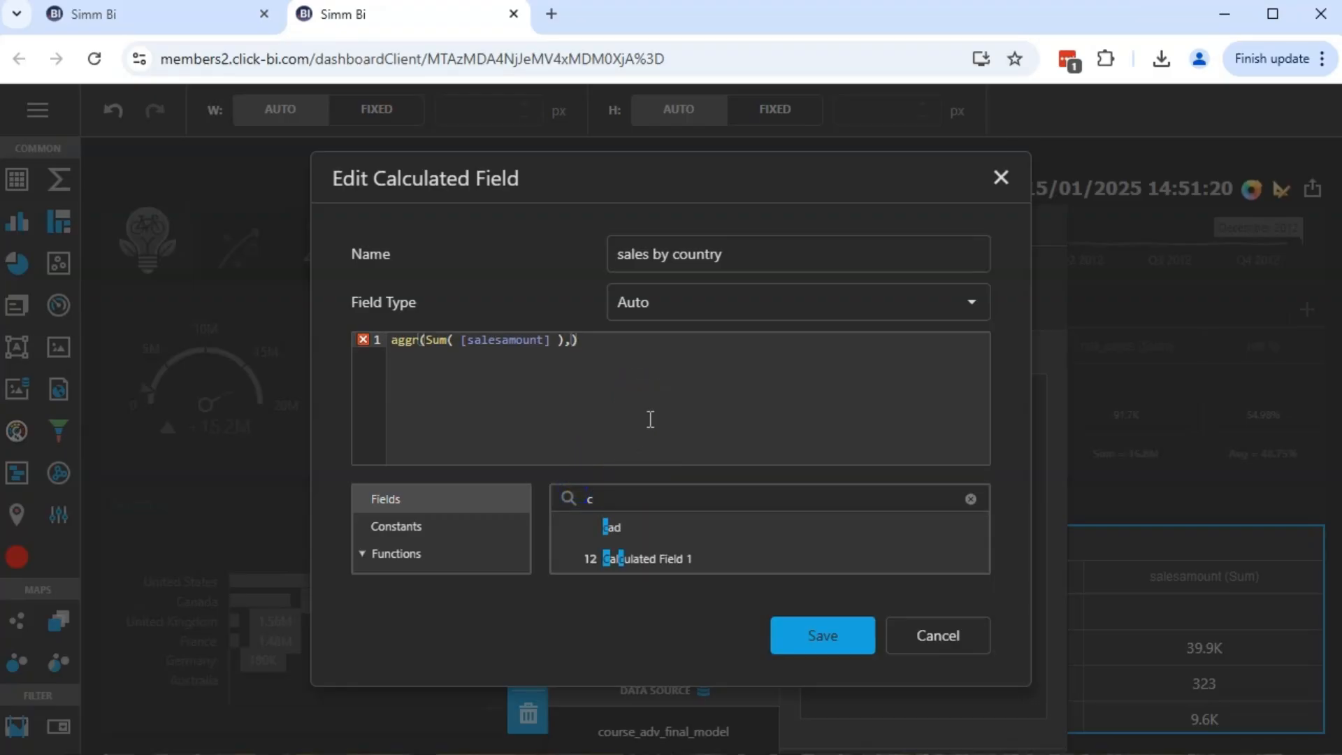
text(ount)
double_click(650, 527)
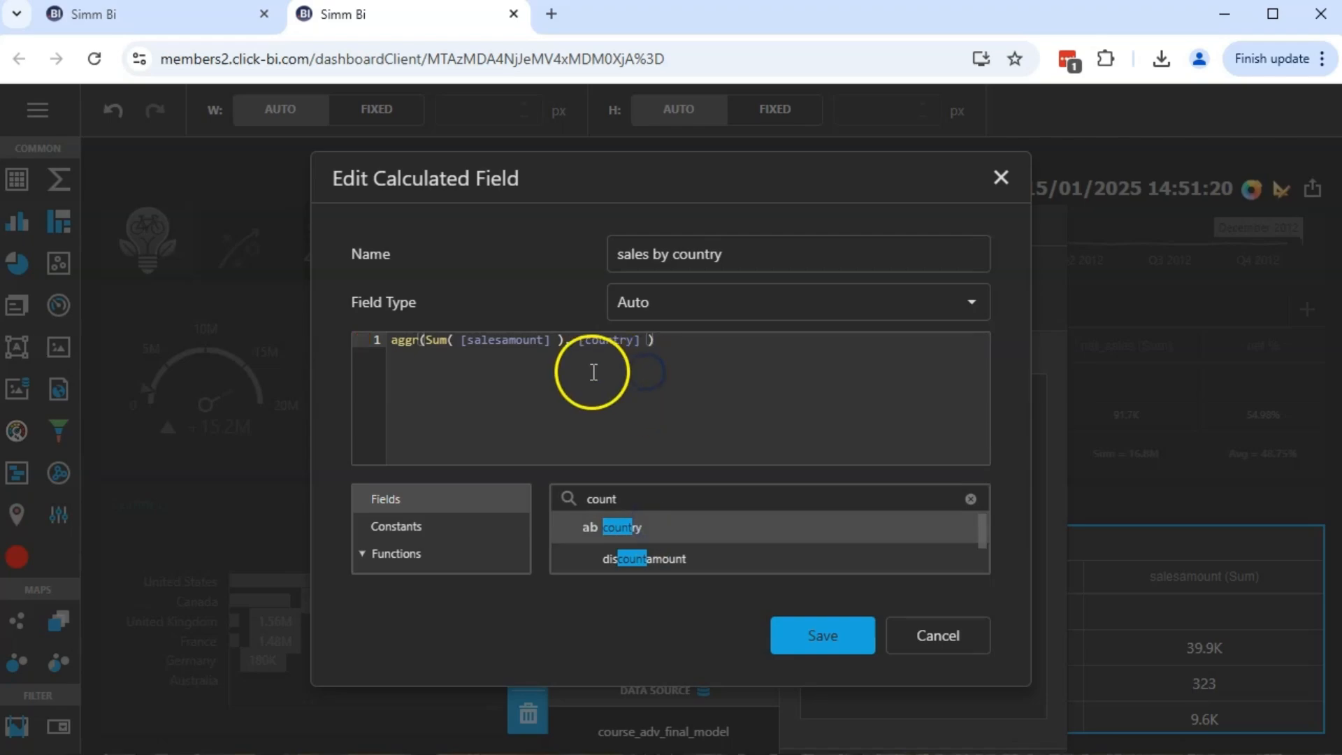
Save the "sales by country" calculated field, close the grid's binding settings and look over the grid rows.
drag(425, 340, 649, 340)
click(853, 632)
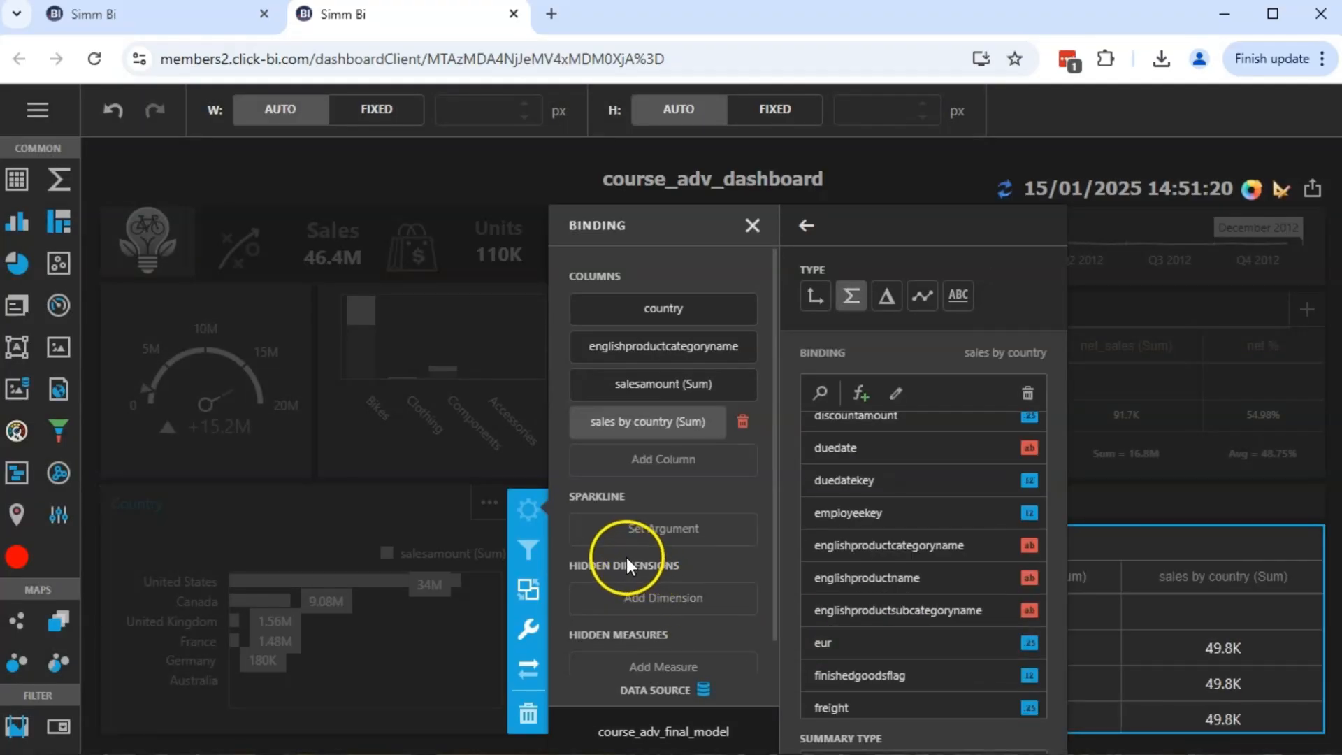
click(750, 225)
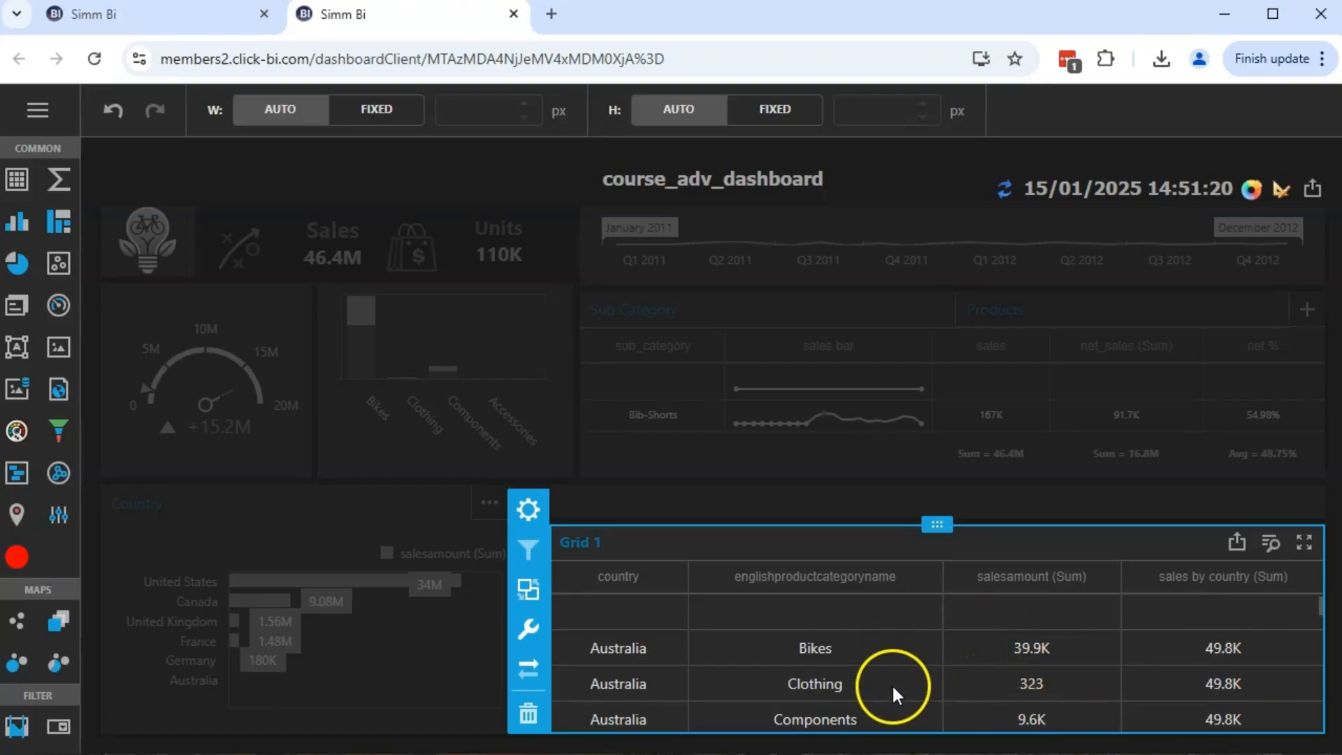
scroll(892, 684, down, 1)
Convert the grid to a chart and inspect the values for Components in the United States.
click(528, 669)
click(513, 665)
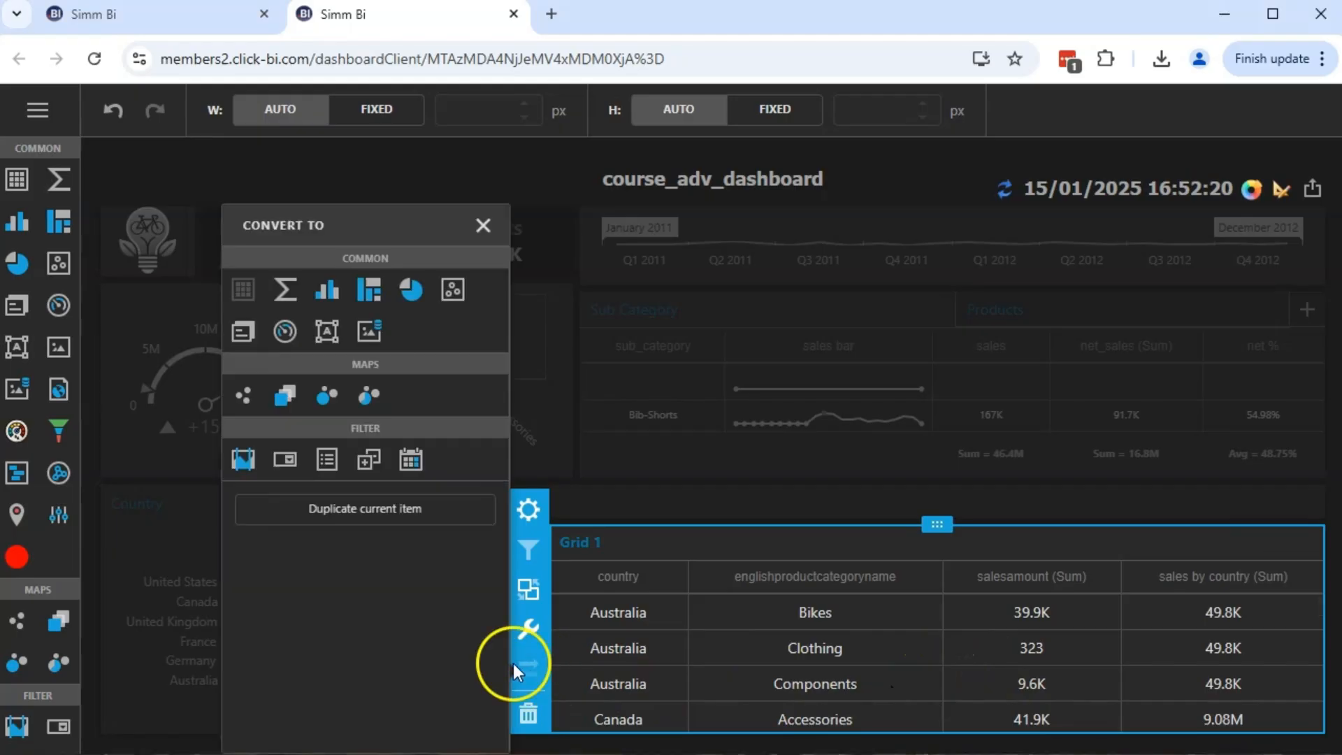
click(328, 292)
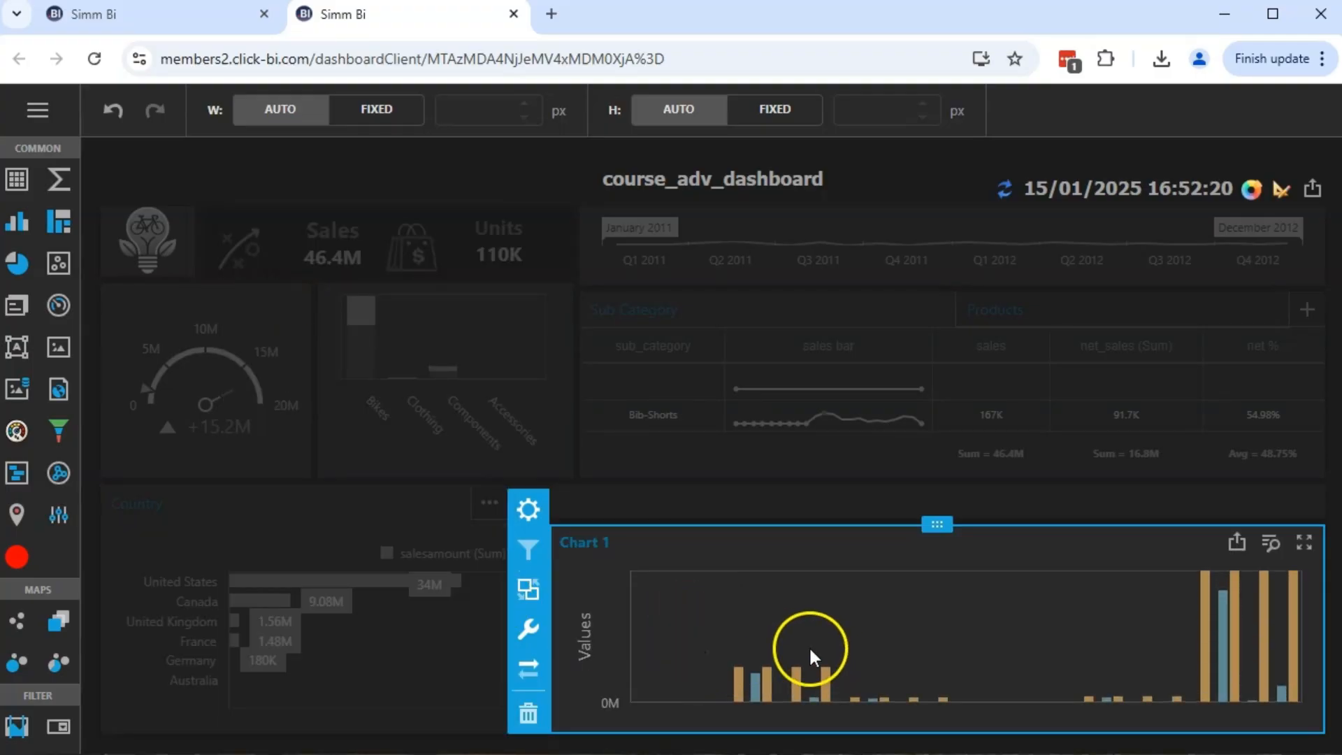
click(1156, 639)
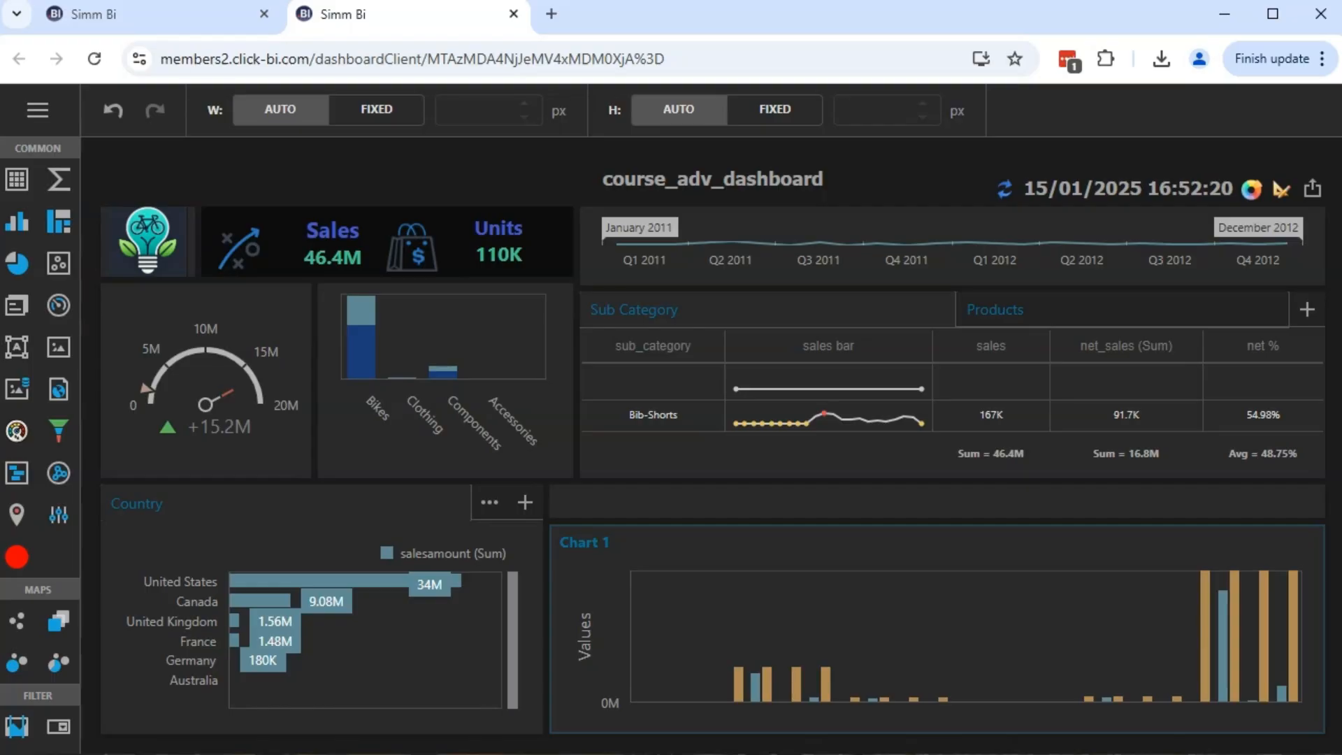
click(1282, 695)
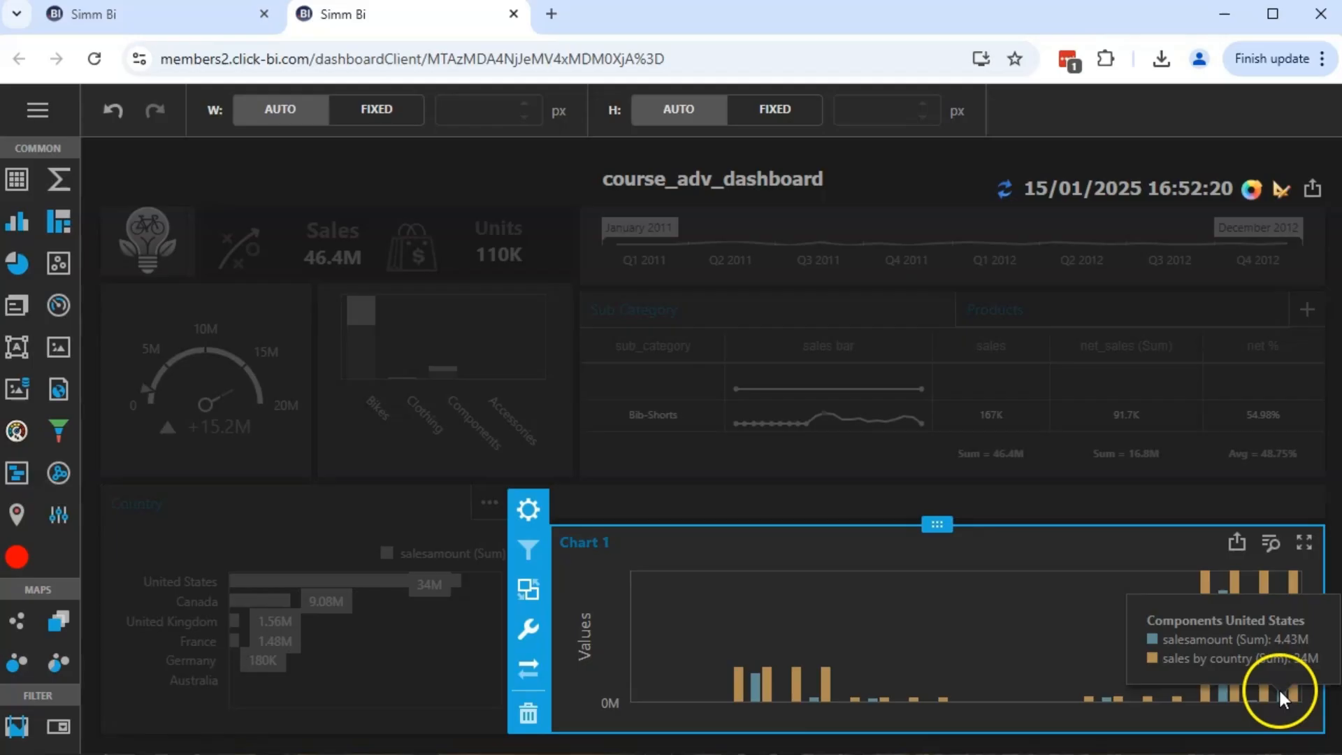